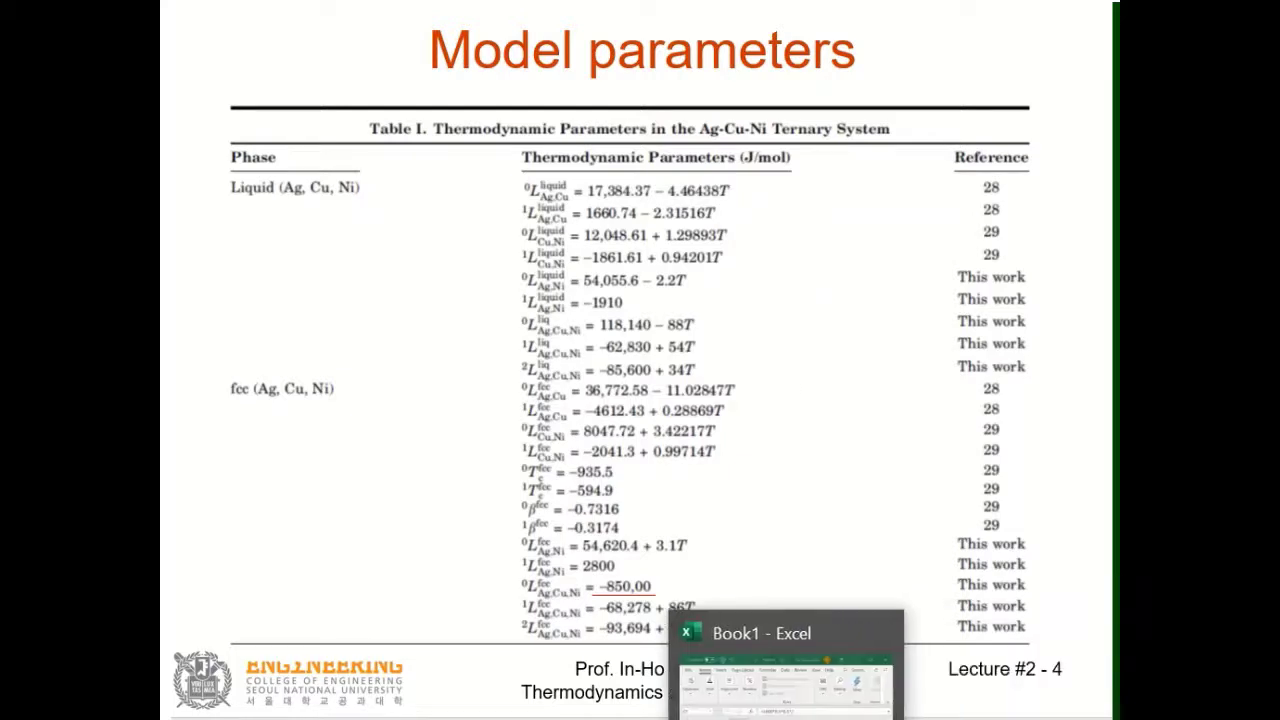
Step: Switch to FactSage Solution and display the ACN_soln database's properties and file commands
{"action": "left_click", "coordinate": [395, 715]}
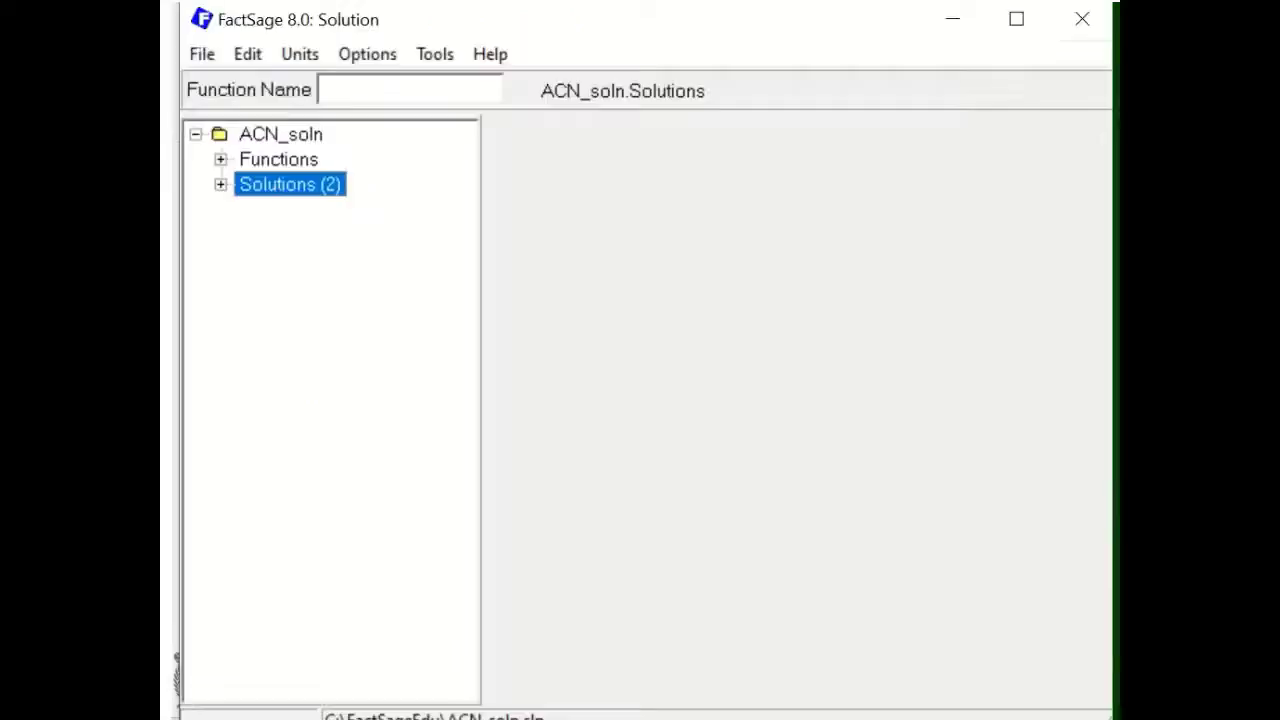
{"action": "left_click", "coordinate": [252, 135]}
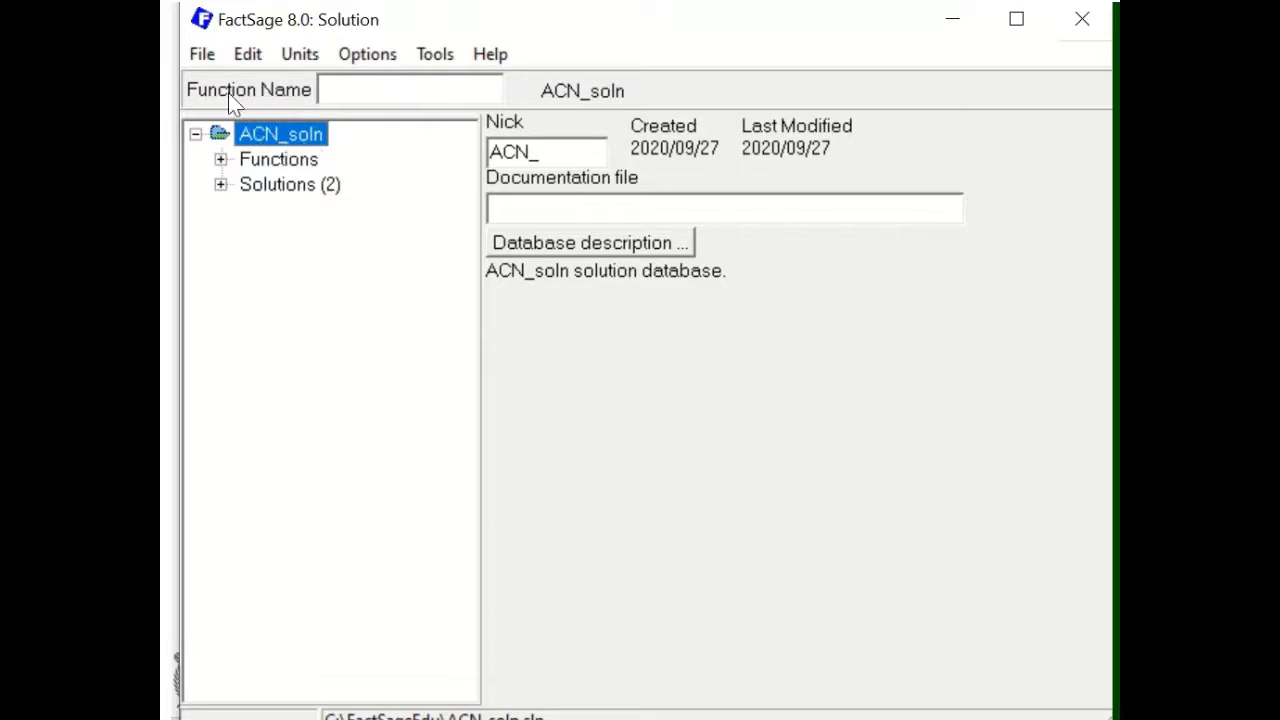
{"action": "left_click", "coordinate": [205, 53]}
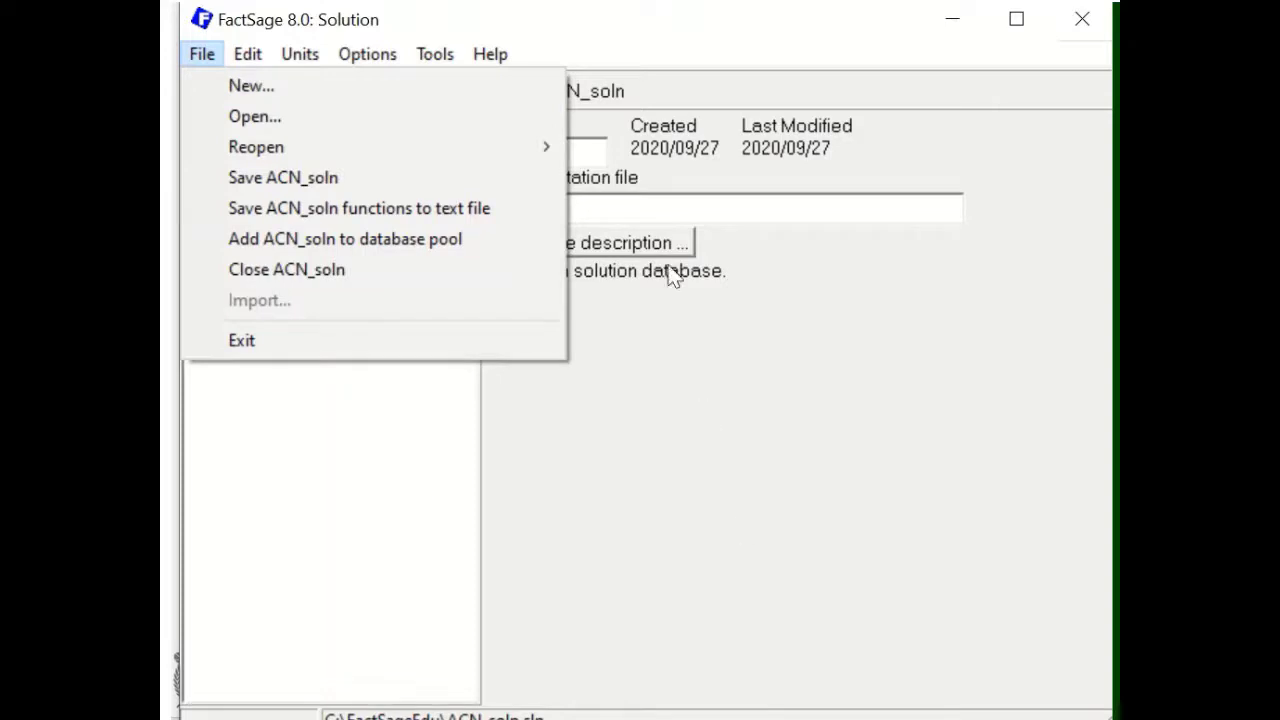
{"action": "left_click", "coordinate": [606, 42]}
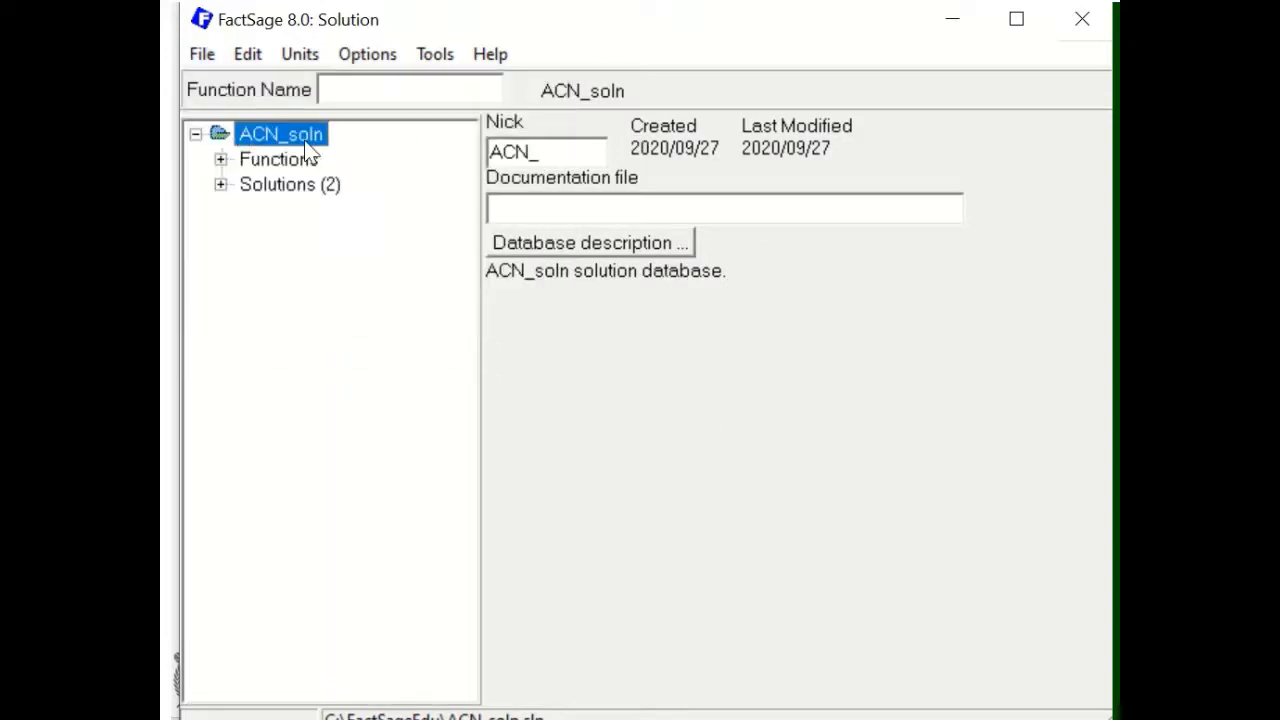
Step: Expand the database's functions and inspect the fcc_A1 and liquid functions of Ag
{"action": "left_click", "coordinate": [219, 161]}
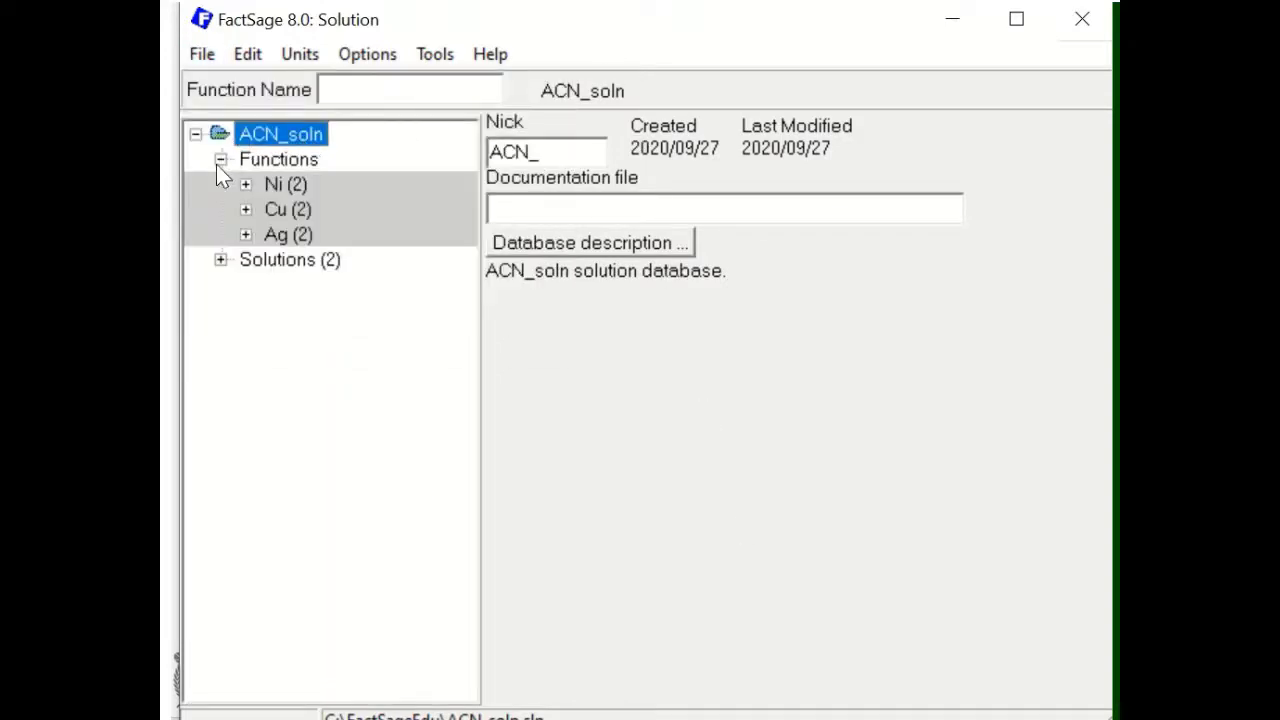
{"action": "left_click", "coordinate": [246, 235]}
{"action": "left_click", "coordinate": [285, 236]}
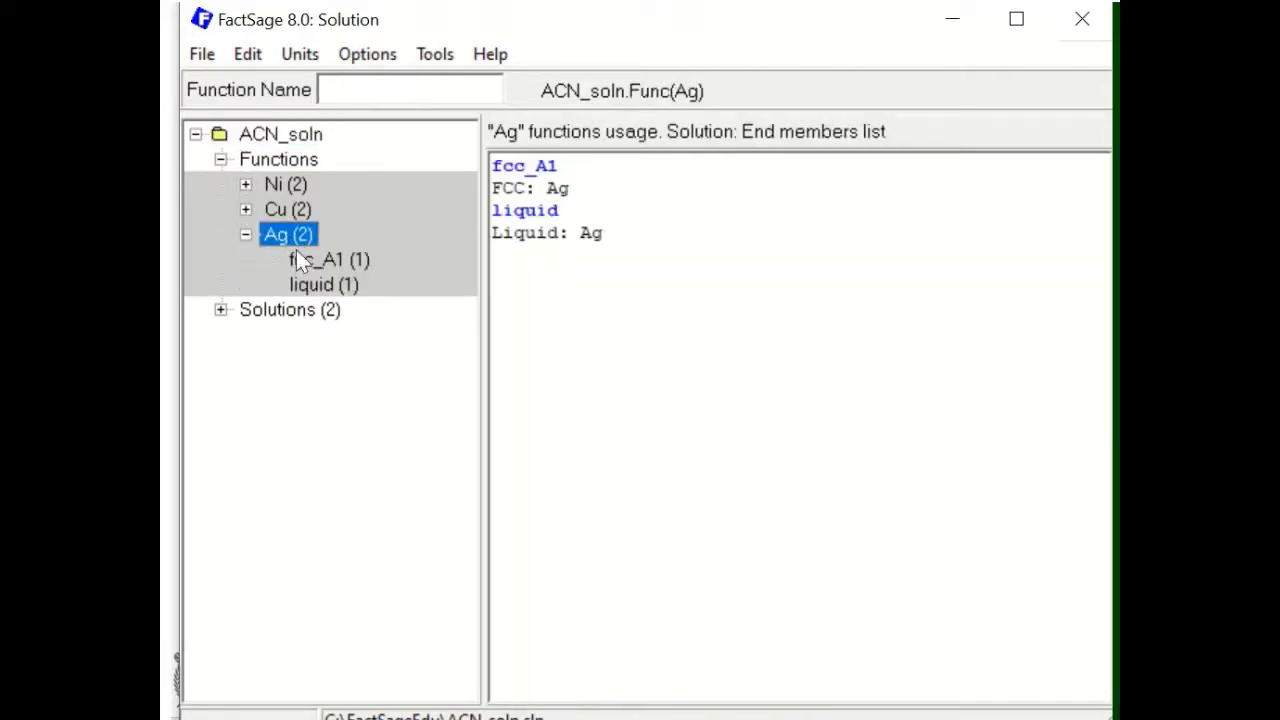
{"action": "left_click", "coordinate": [300, 259]}
{"action": "left_click", "coordinate": [322, 287]}
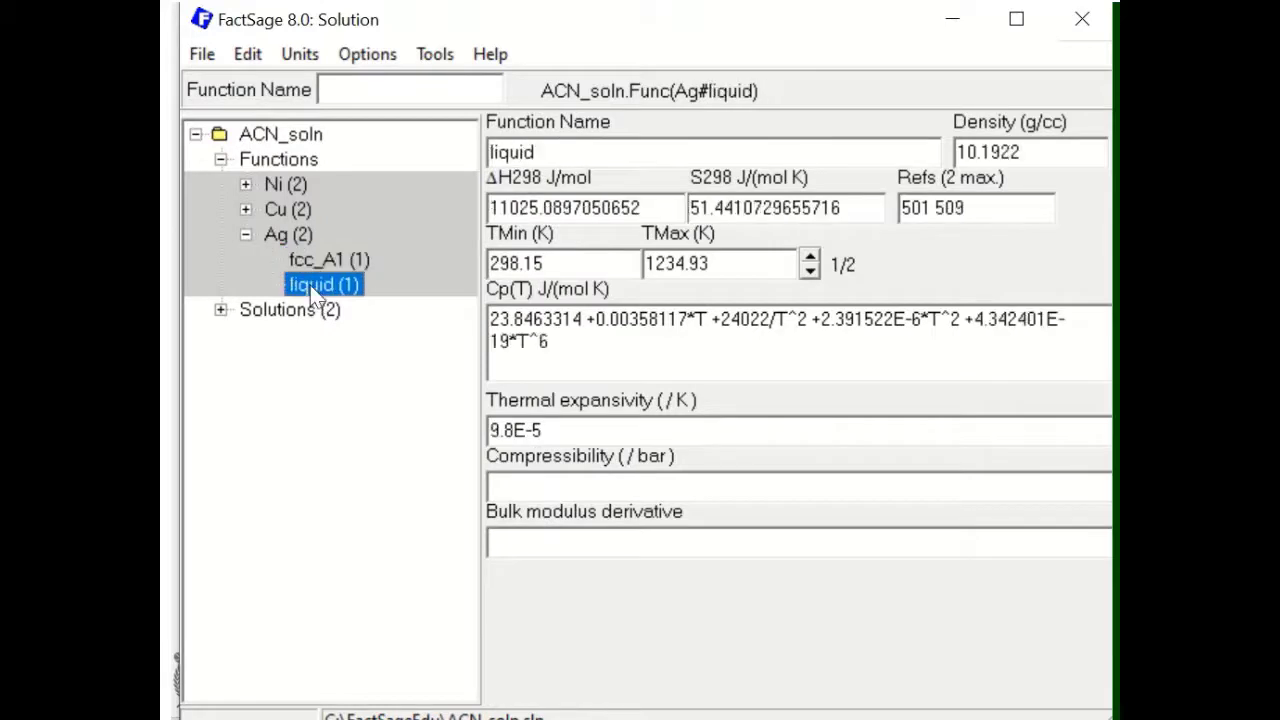
Step: Inspect the fcc_A1 and liquid functions of Cu and Ni
{"action": "left_click", "coordinate": [245, 209]}
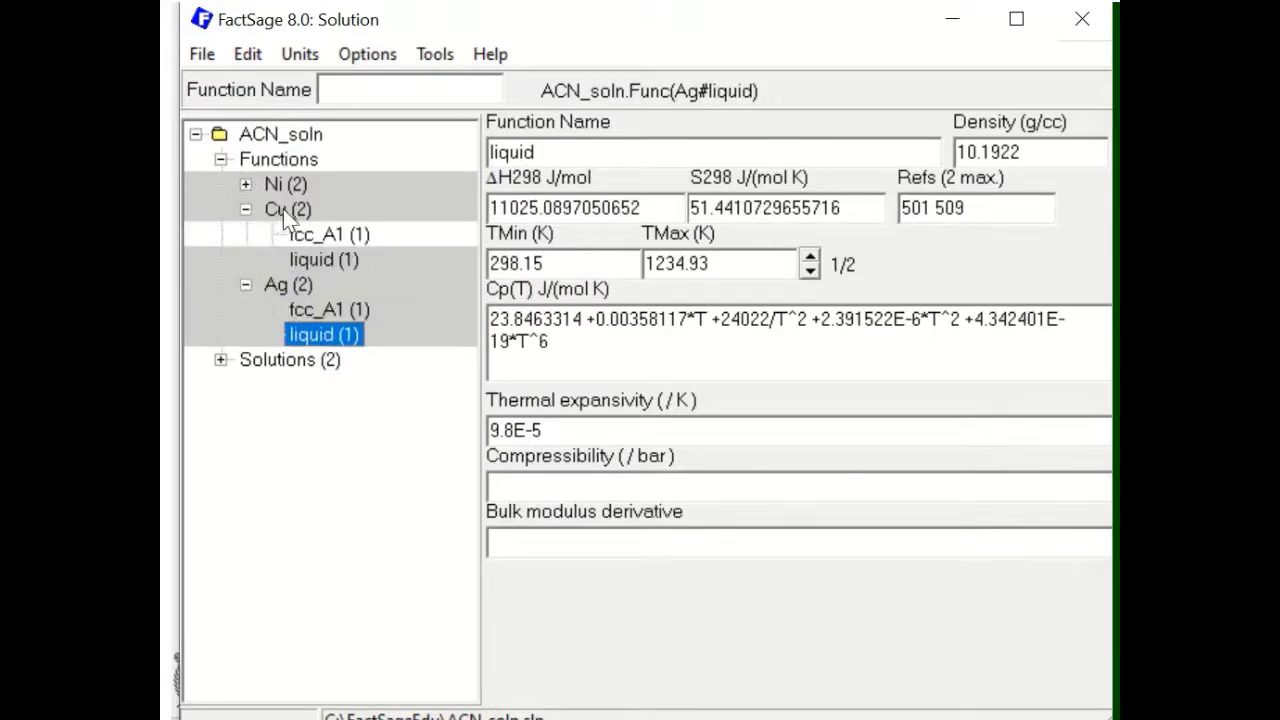
{"action": "left_click", "coordinate": [302, 238]}
{"action": "left_click", "coordinate": [314, 264]}
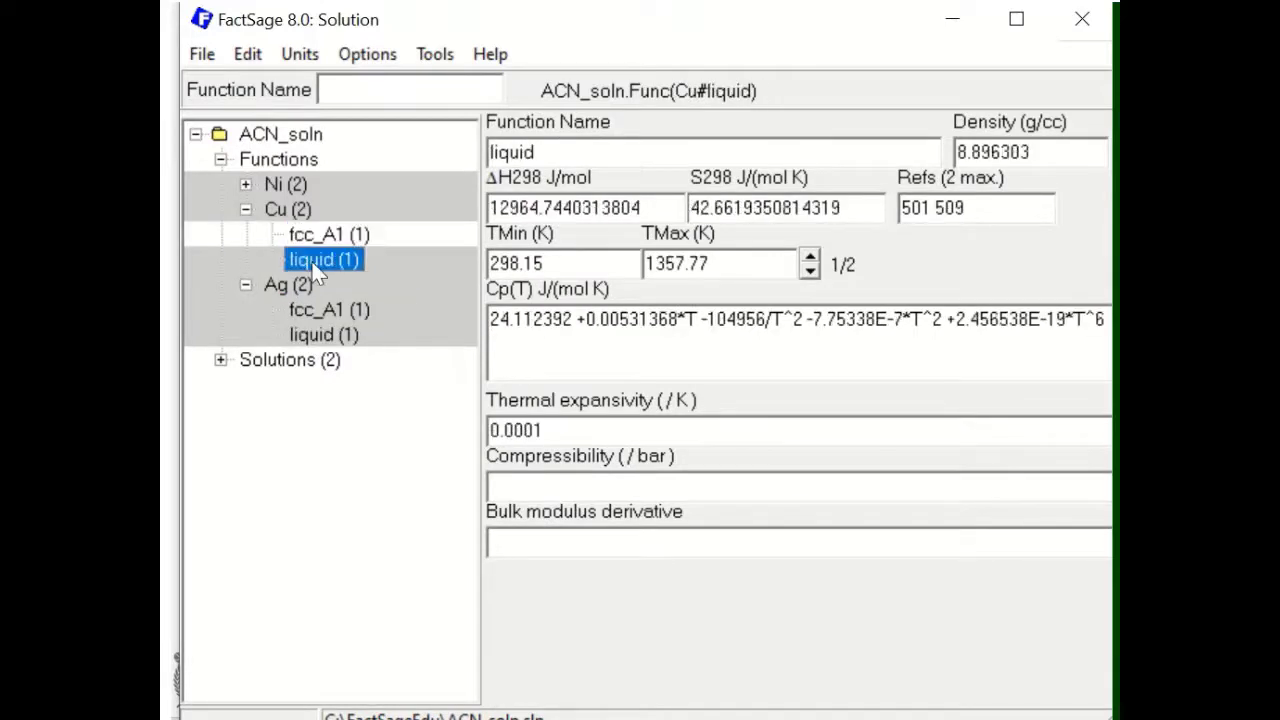
{"action": "left_click", "coordinate": [247, 186]}
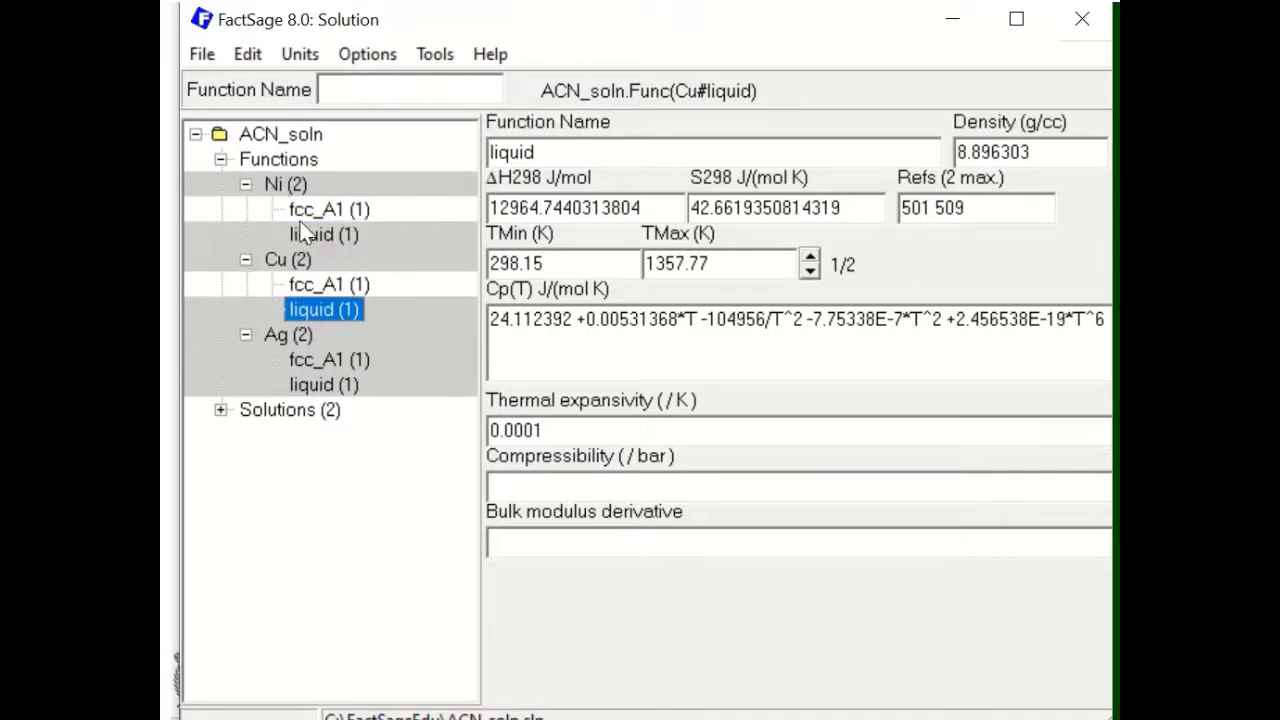
{"action": "left_click", "coordinate": [304, 212]}
{"action": "left_click", "coordinate": [304, 237]}
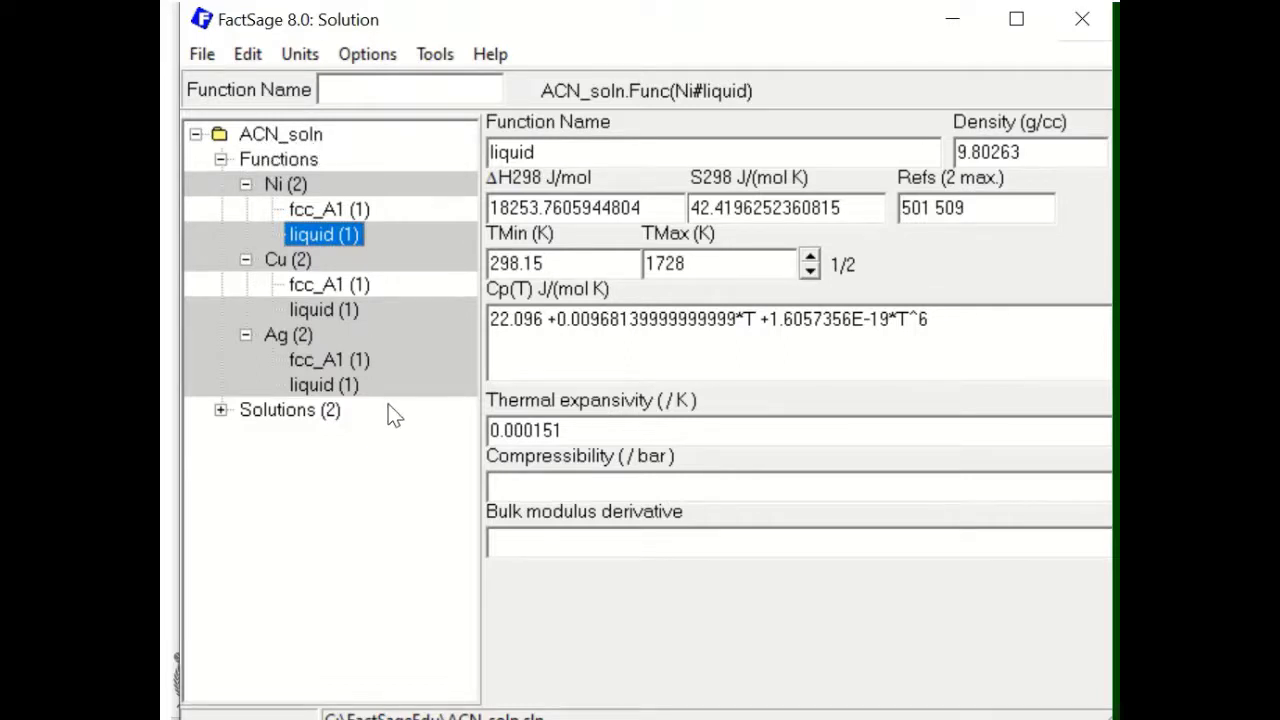
Step: Expand the database's solutions and compare the model settings of the FCC and Liquid solutions
{"action": "left_click", "coordinate": [221, 411]}
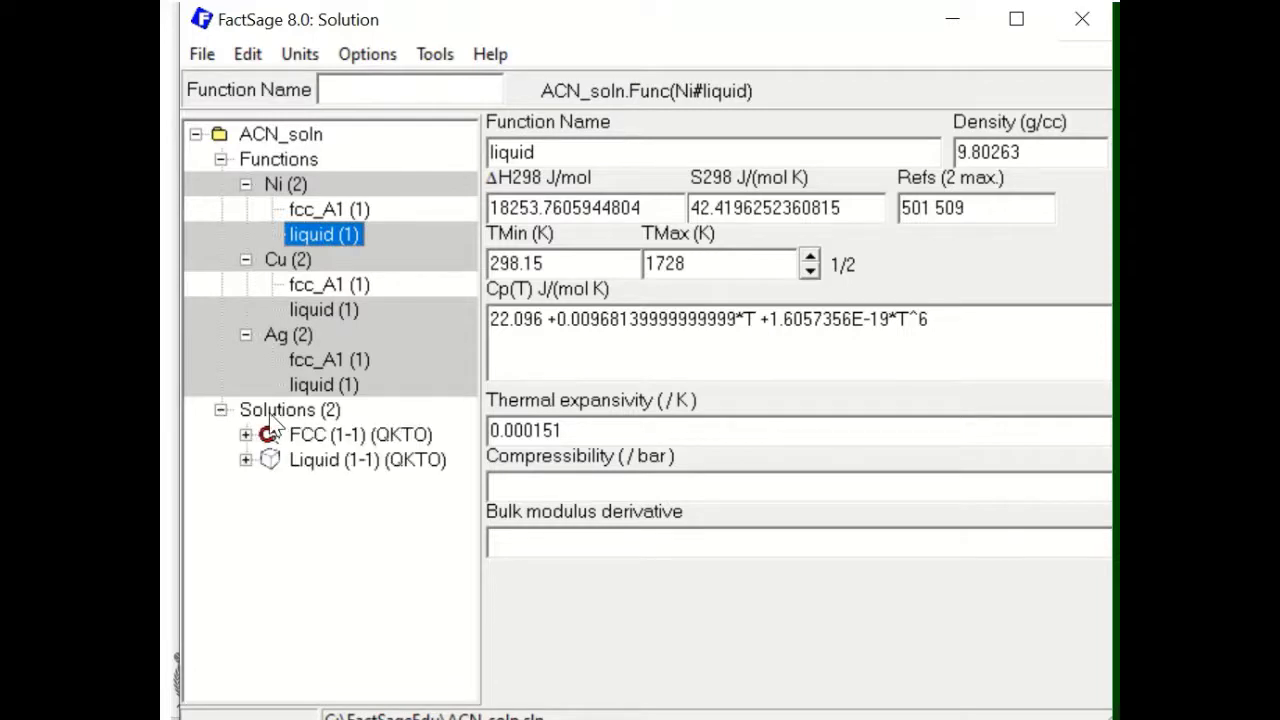
{"action": "right_click", "coordinate": [271, 414]}
{"action": "left_click", "coordinate": [250, 414]}
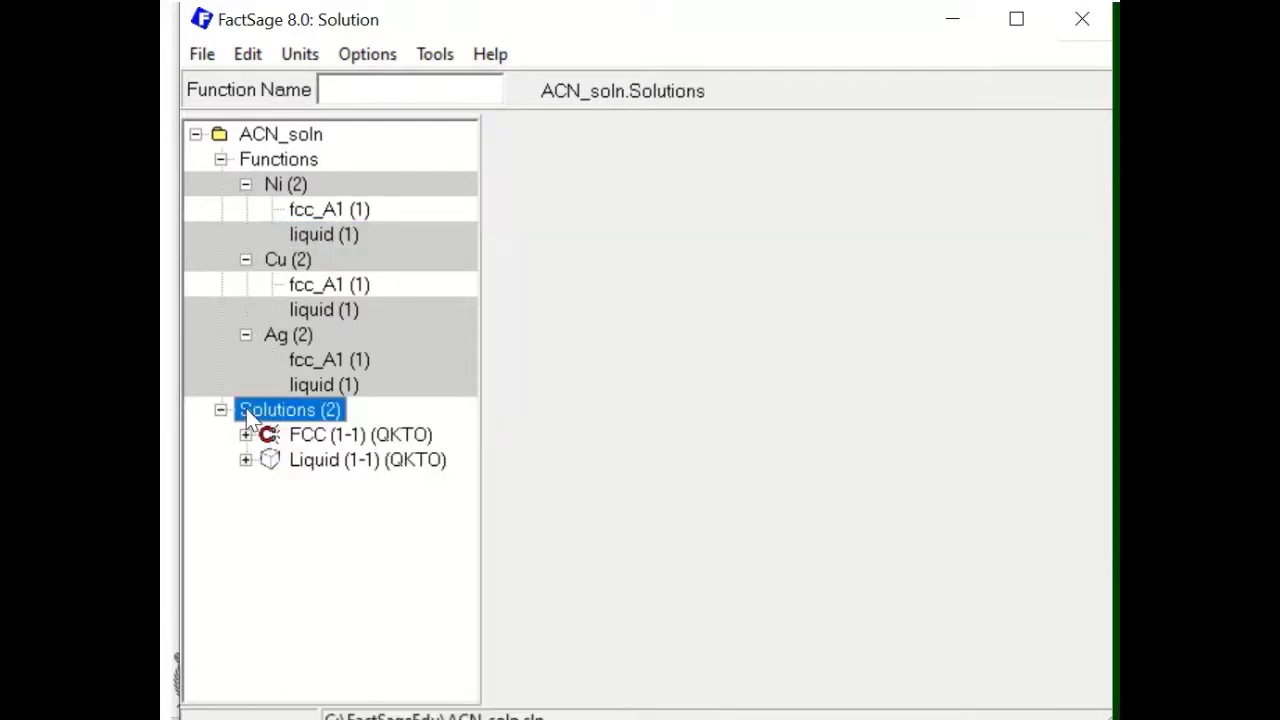
{"action": "left_click", "coordinate": [290, 436]}
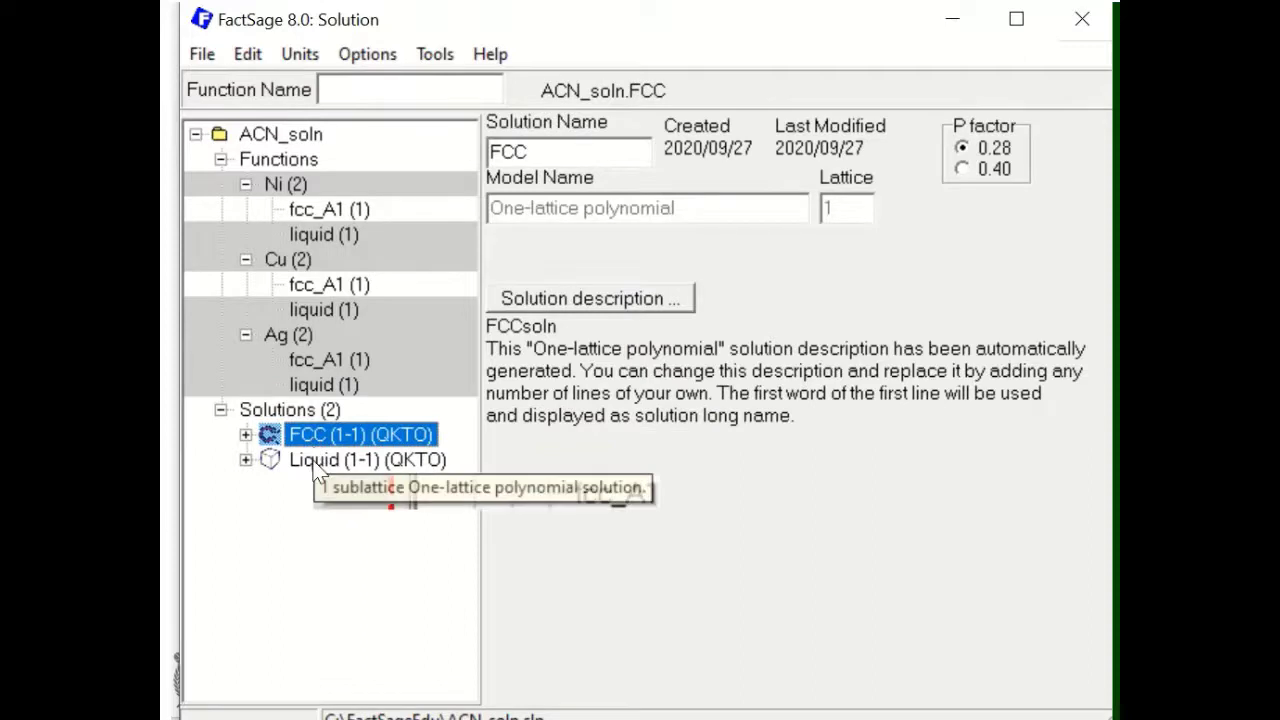
{"action": "left_click", "coordinate": [318, 462]}
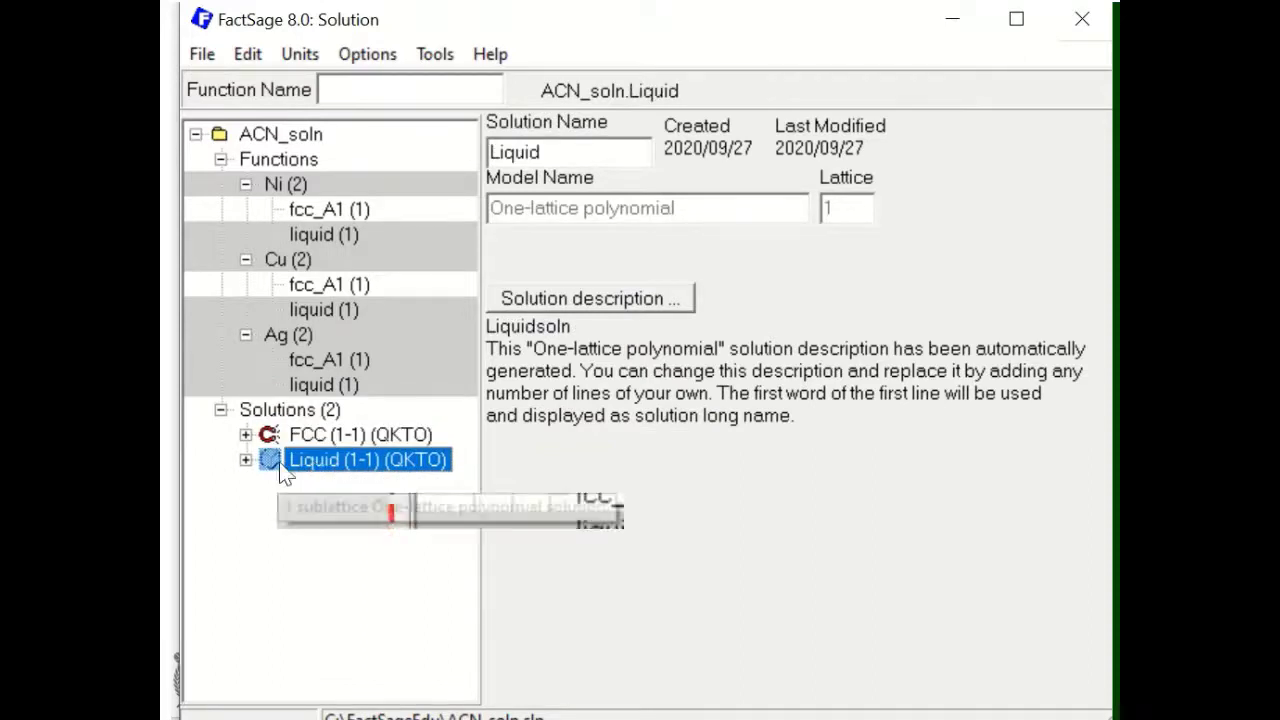
{"action": "left_click", "coordinate": [308, 442]}
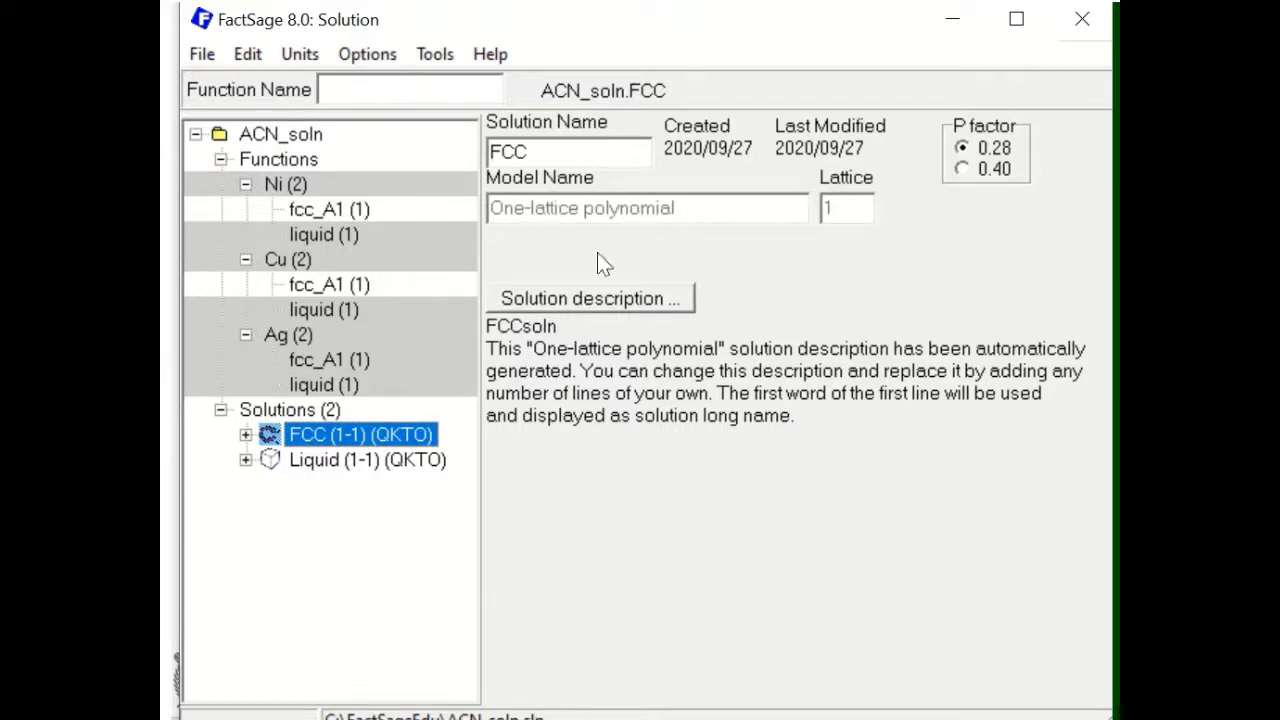
{"action": "left_click", "coordinate": [320, 462]}
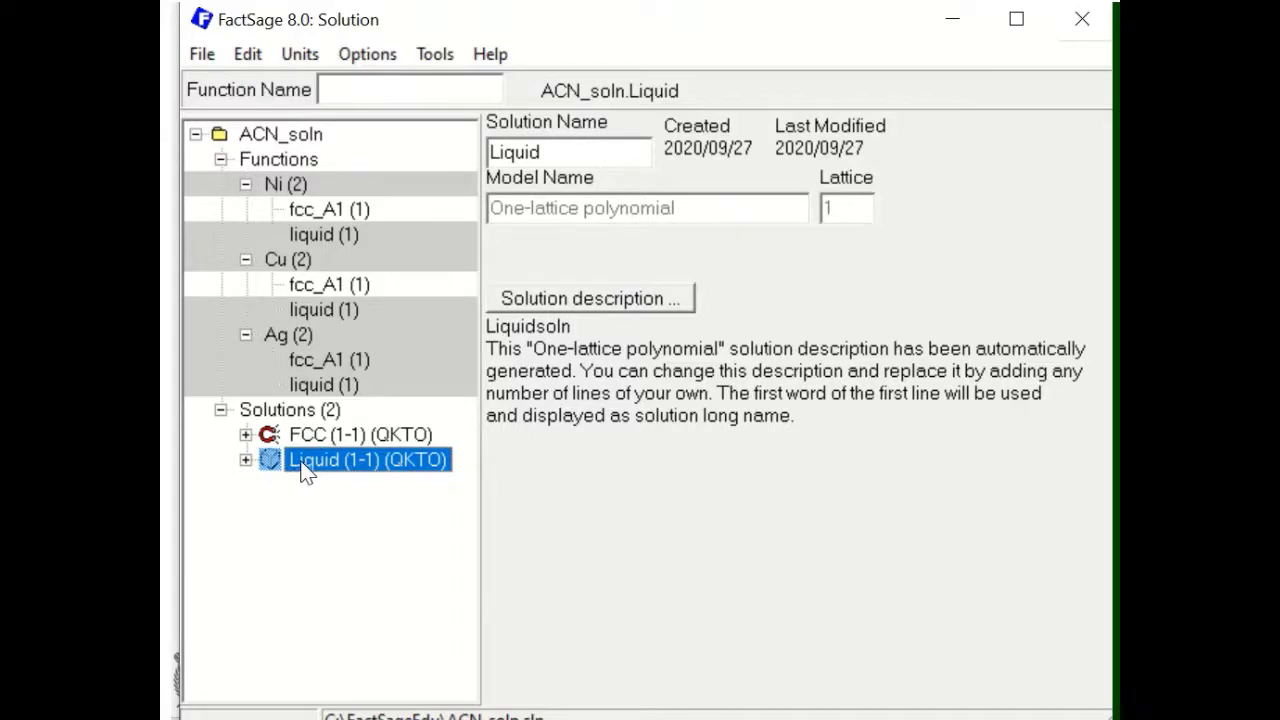
Step: Expand the Liquid solution's structure and go through the Ag, Cu and Ni species on sublattice A
{"action": "left_click", "coordinate": [245, 462]}
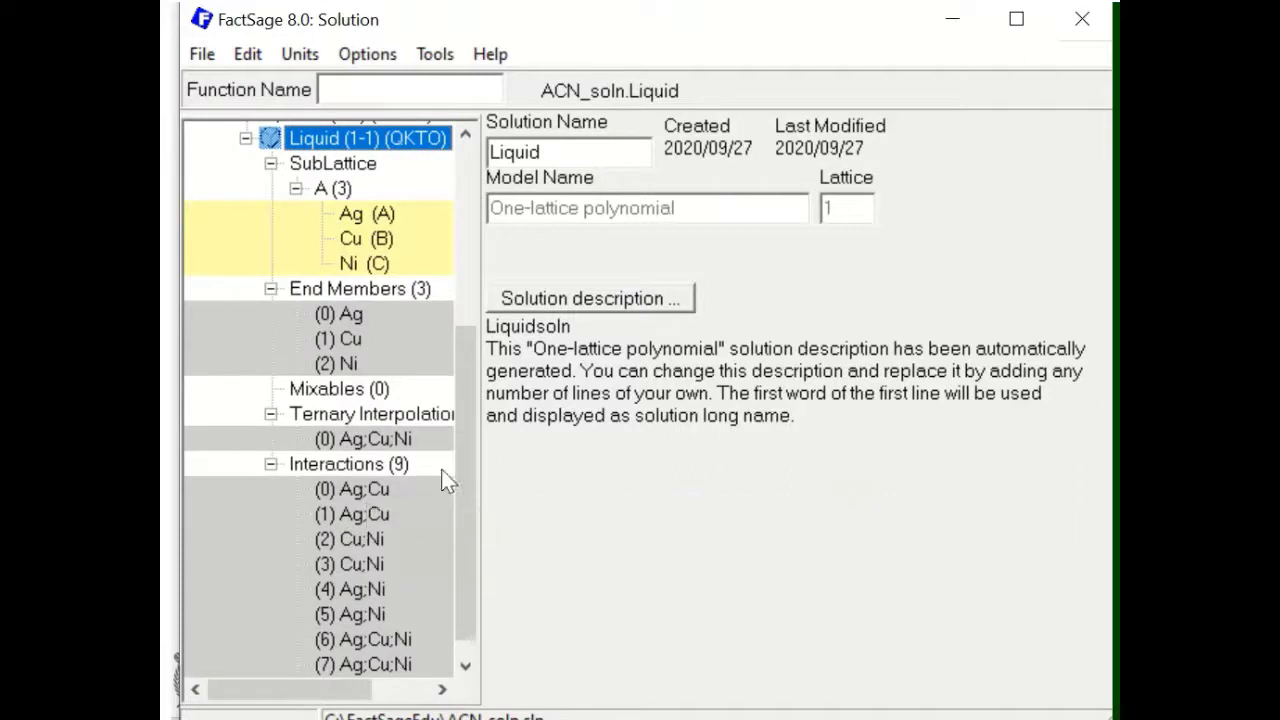
{"action": "left_click", "coordinate": [367, 215]}
{"action": "left_click", "coordinate": [360, 244]}
{"action": "left_click", "coordinate": [360, 268]}
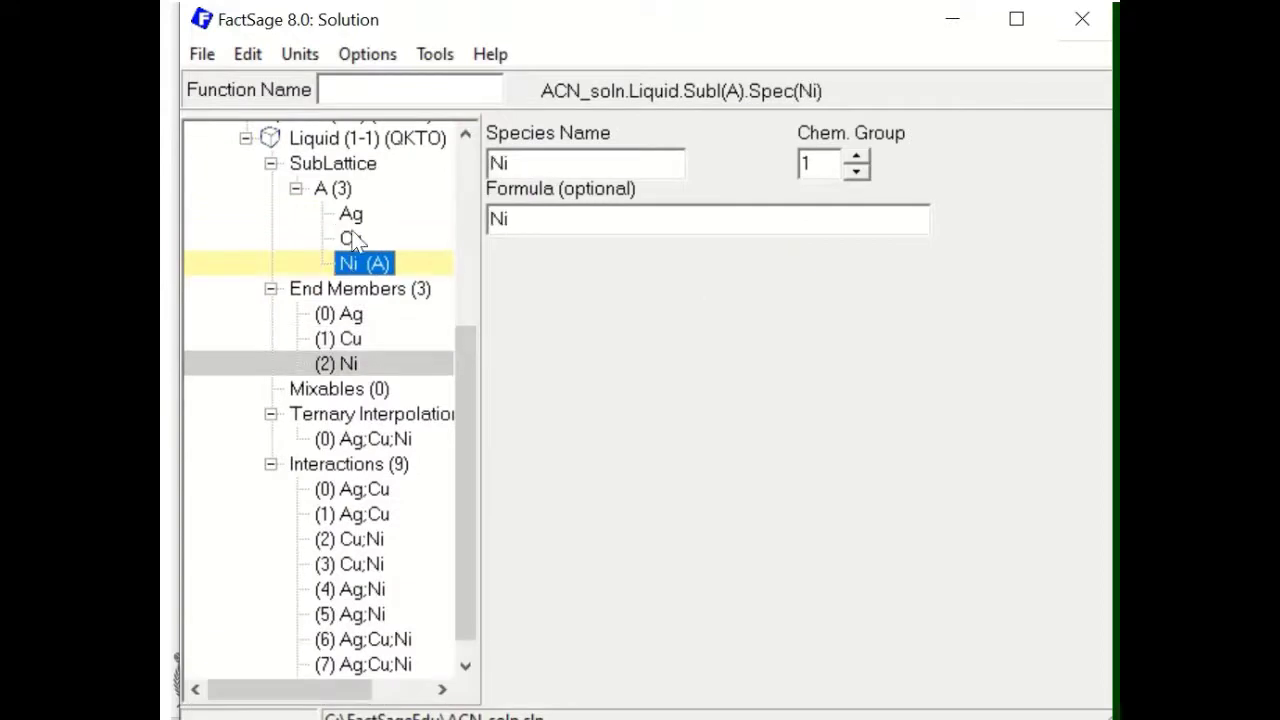
Step: Show the choices for adding species, such as 3 at once, to sublattice A of the Liquid solution
{"action": "left_click", "coordinate": [330, 188]}
{"action": "left_click", "coordinate": [330, 166]}
{"action": "right_click", "coordinate": [330, 166]}
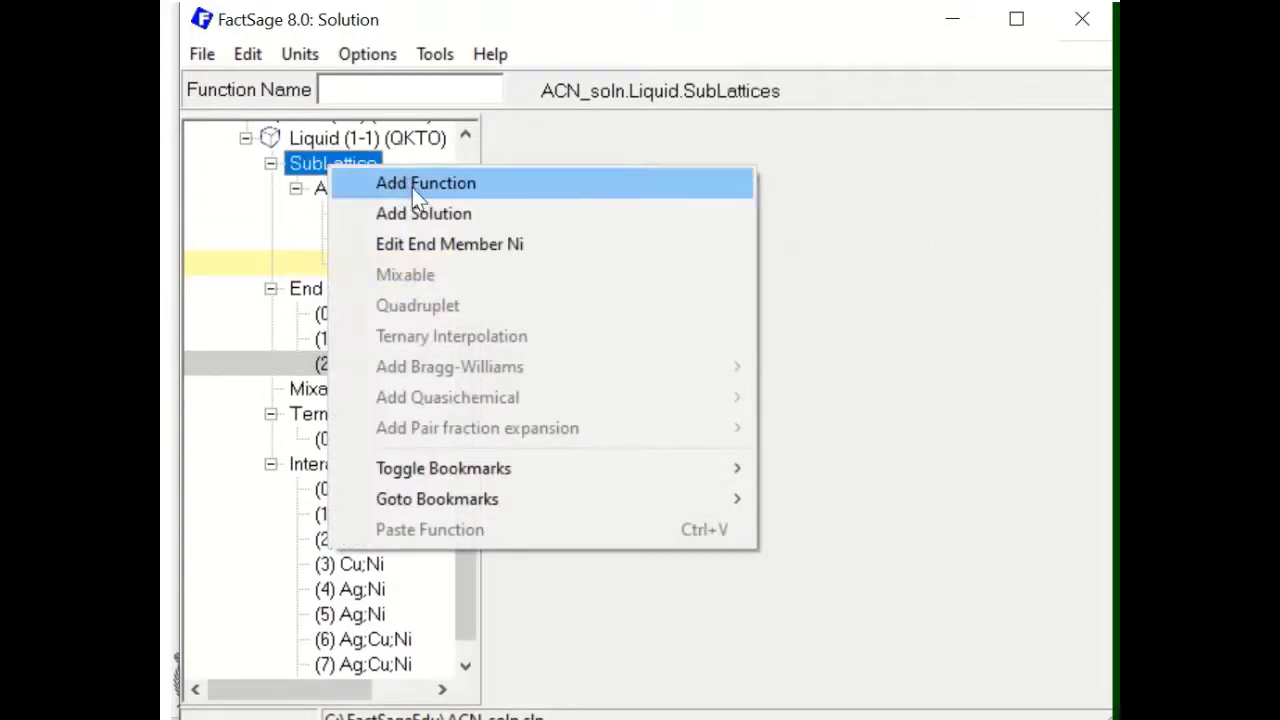
{"action": "left_click", "coordinate": [294, 190]}
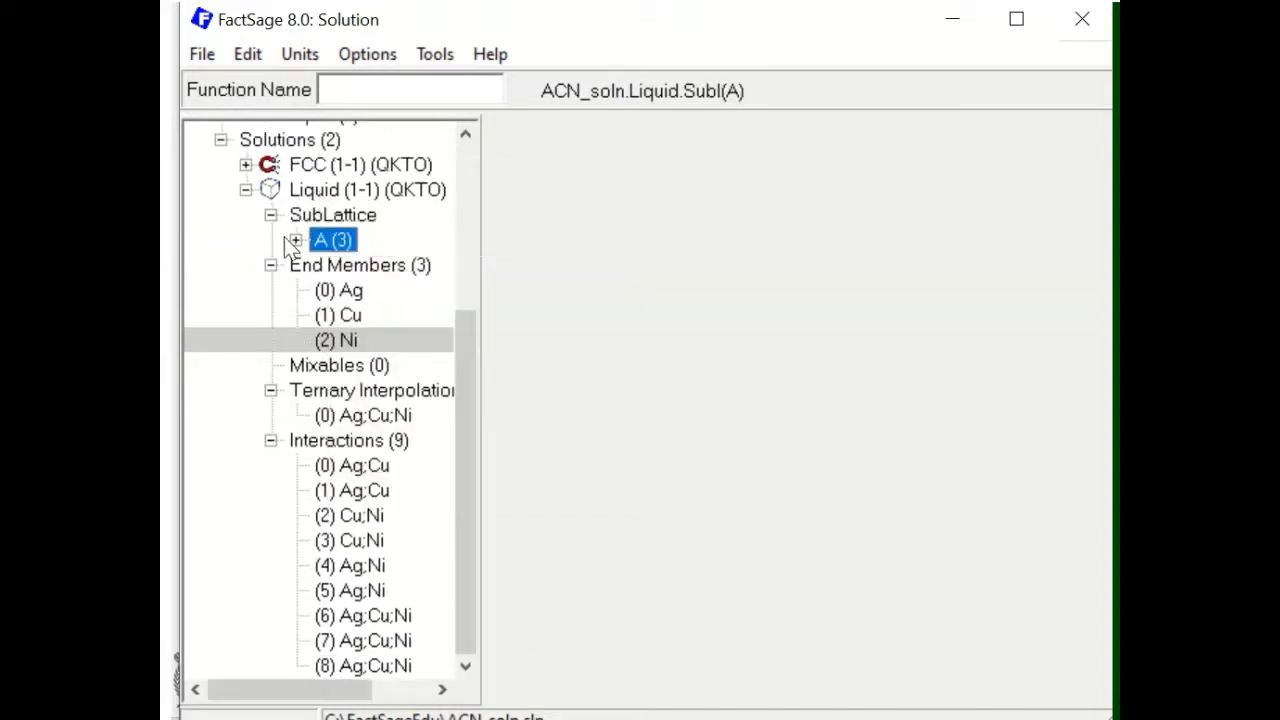
{"action": "left_click", "coordinate": [270, 215]}
{"action": "left_click", "coordinate": [270, 241]}
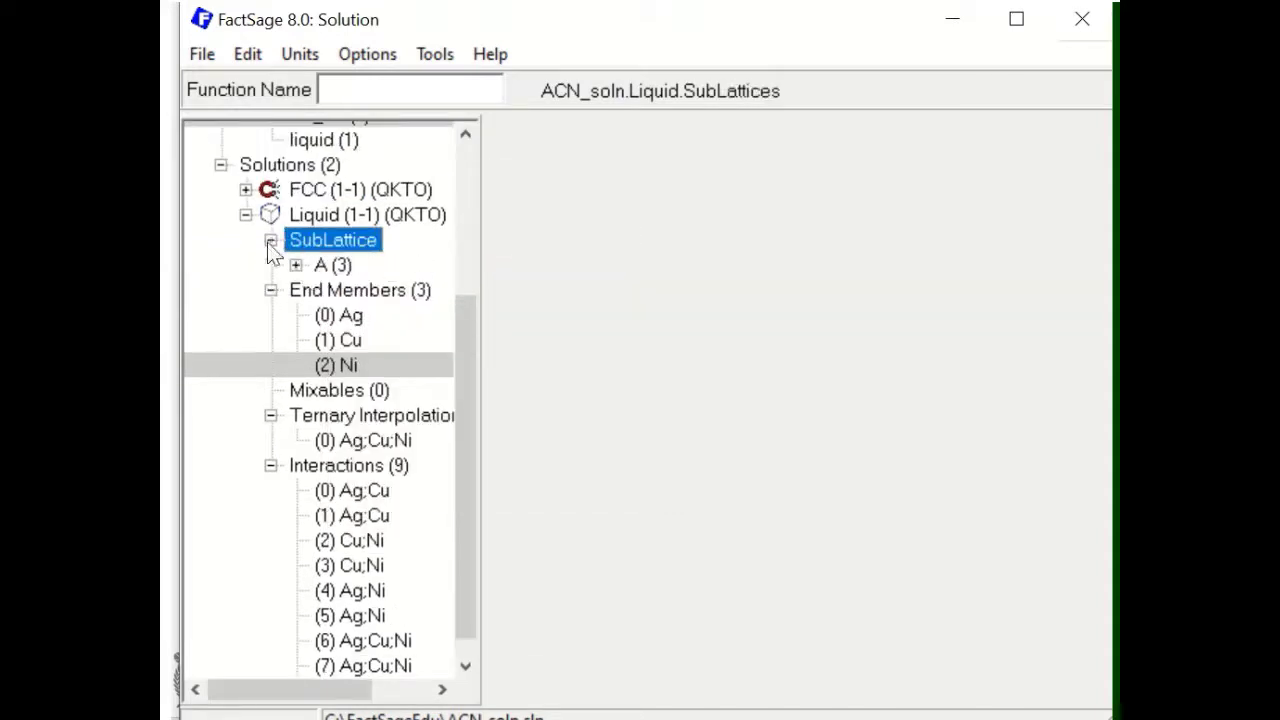
{"action": "left_click", "coordinate": [296, 265]}
{"action": "left_click", "coordinate": [331, 268]}
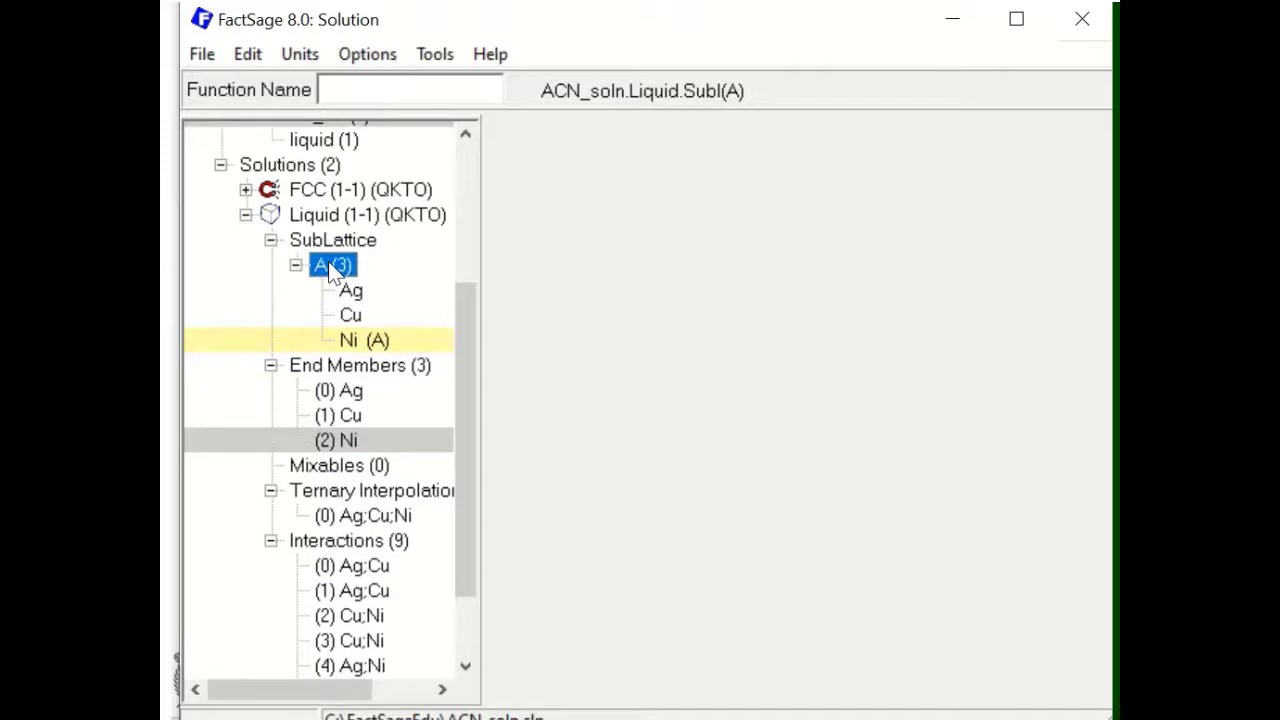
{"action": "right_click", "coordinate": [331, 268]}
{"action": "mouse_move", "coordinate": [467, 344]}
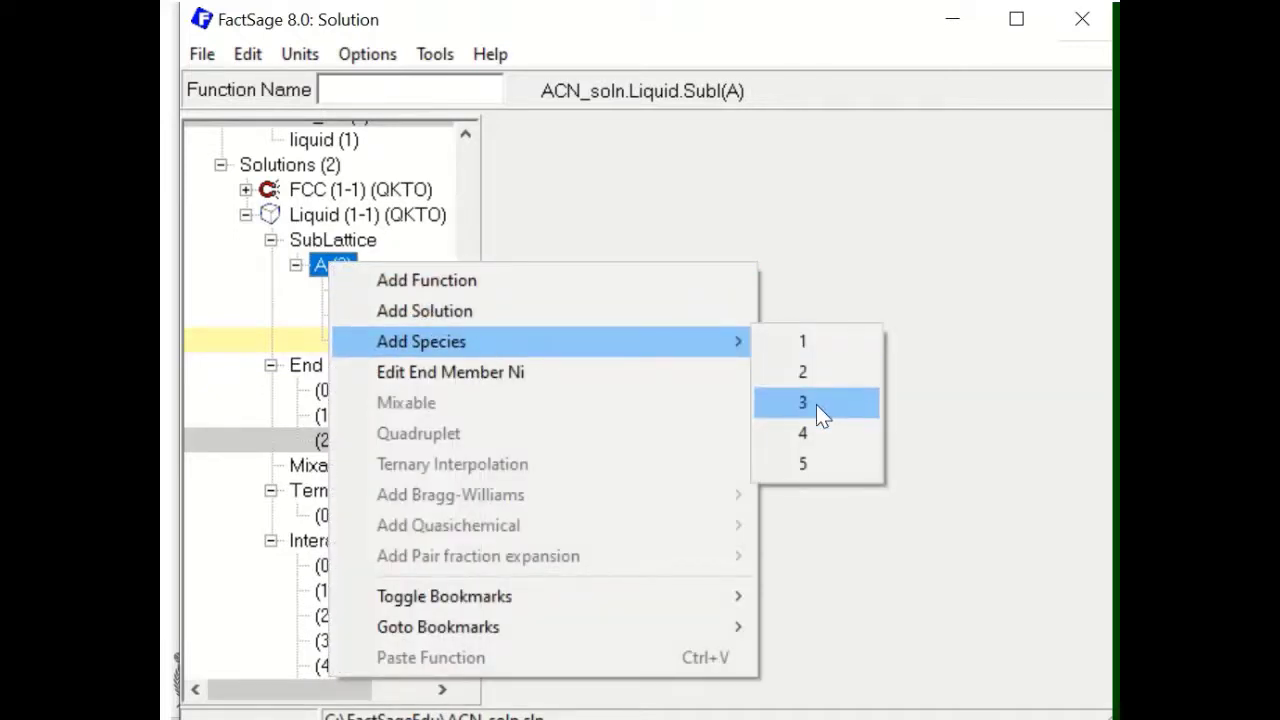
Step: Check the species name, formula and chemical group of Ag, Cu and Ni on the Liquid sublattice
{"action": "left_click", "coordinate": [296, 265]}
{"action": "double_click", "coordinate": [342, 267]}
{"action": "left_click", "coordinate": [346, 292]}
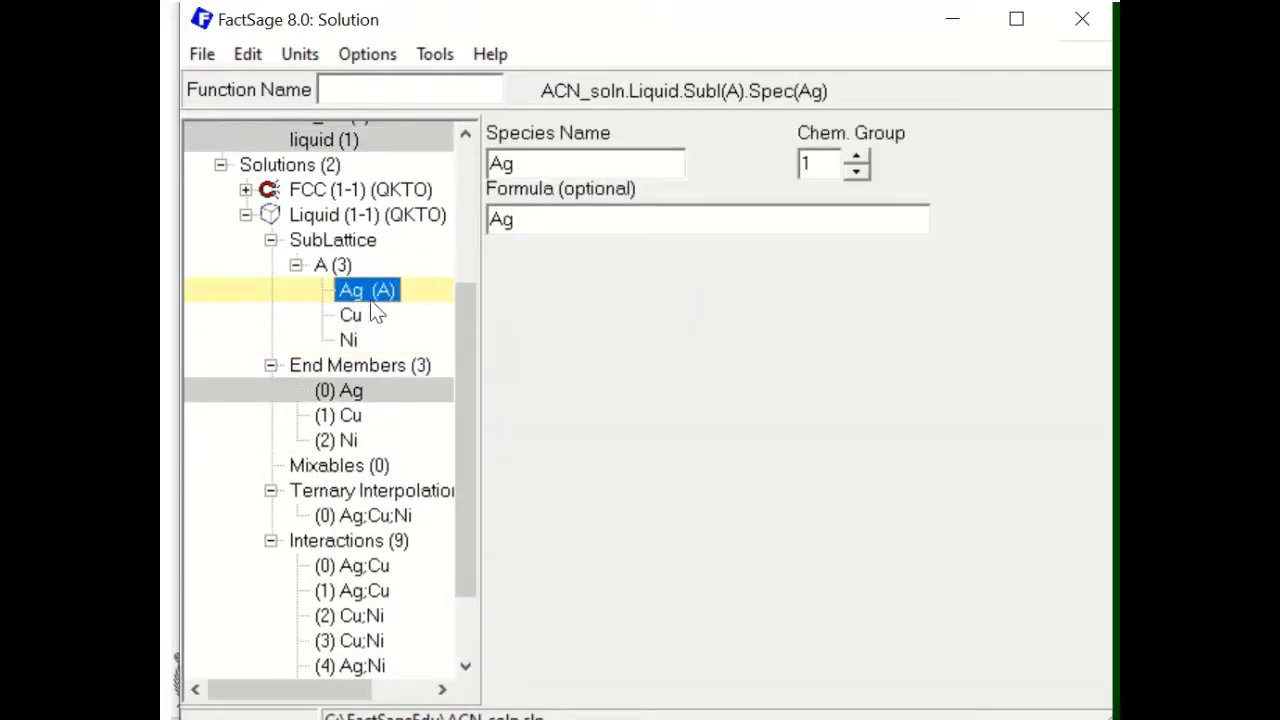
{"action": "left_click", "coordinate": [368, 314]}
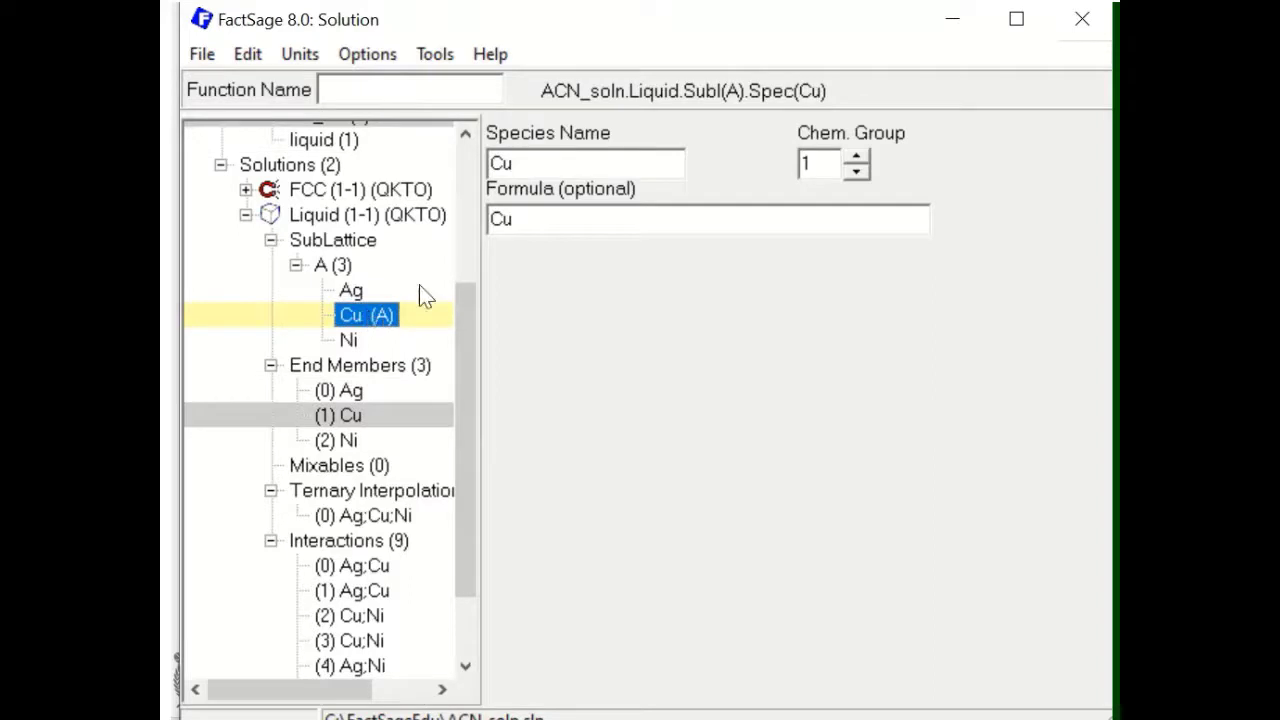
{"action": "left_click", "coordinate": [372, 342]}
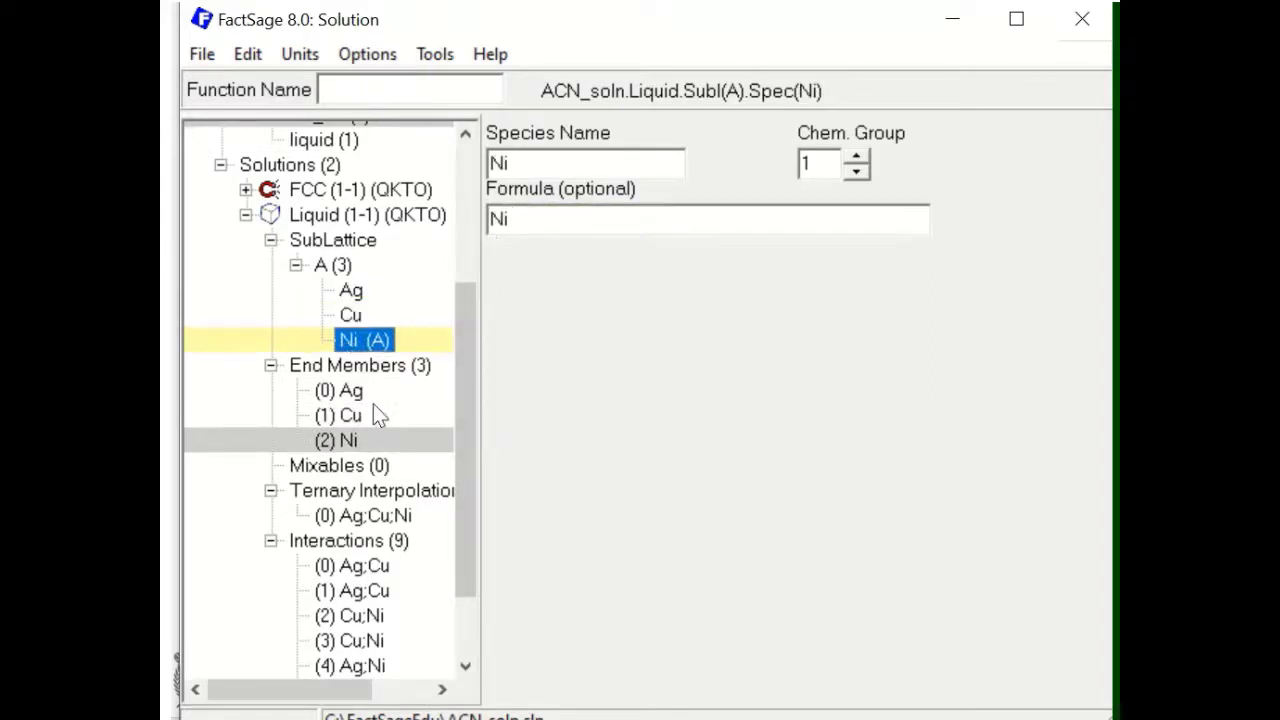
{"action": "left_click", "coordinate": [352, 300]}
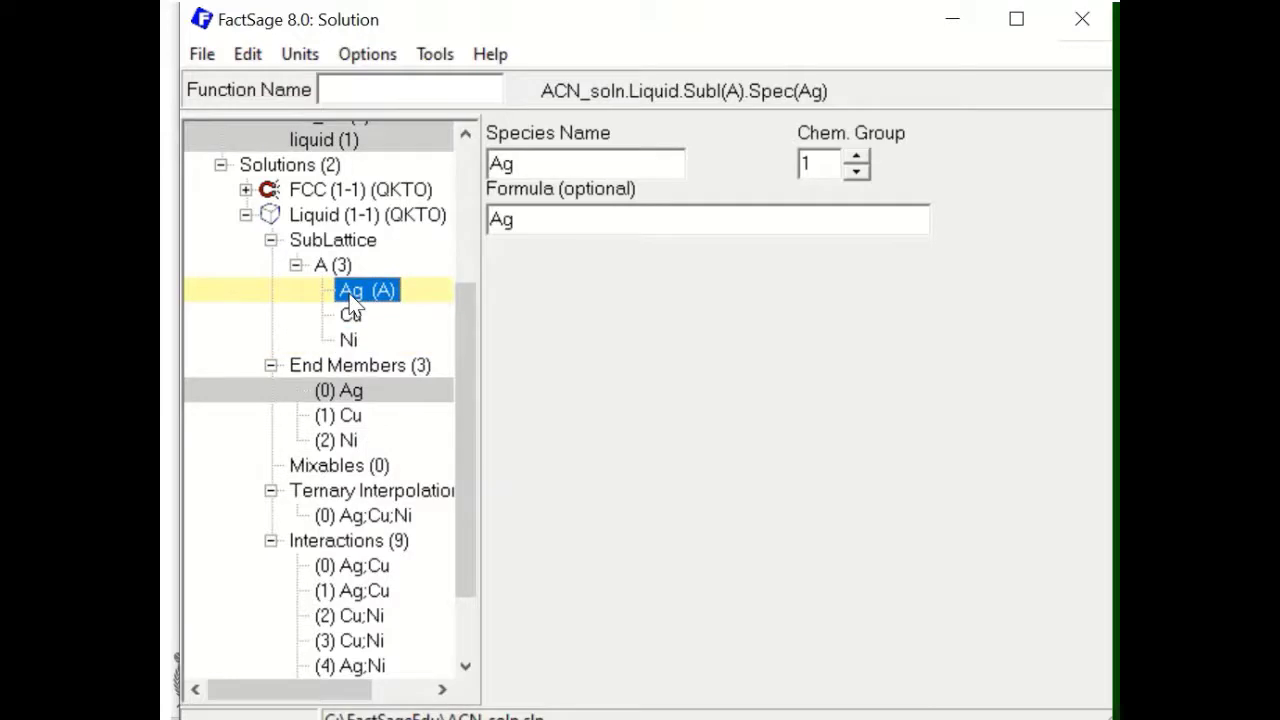
Step: Show the end-member editing option for Ag, and check the Gibbs energy functions of the Liquid solution's Ag, Cu and Ni end members
{"action": "right_click", "coordinate": [352, 303]}
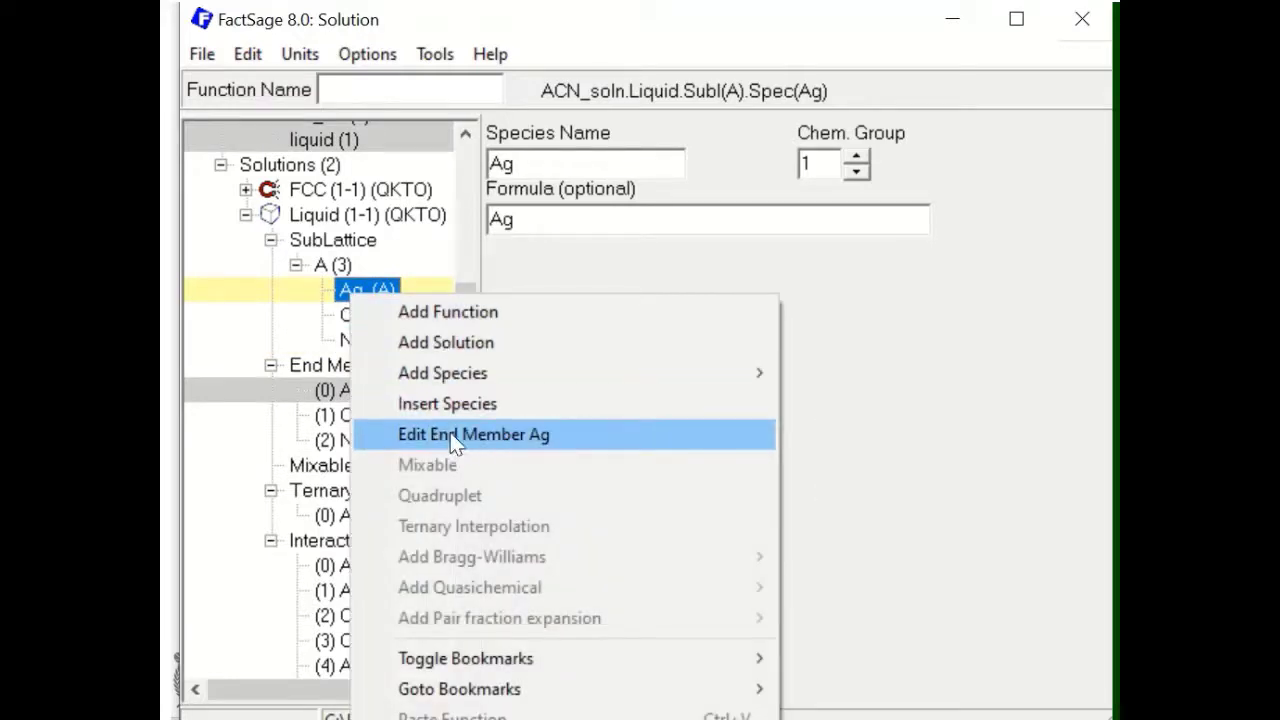
{"action": "left_click", "coordinate": [307, 362]}
{"action": "left_click", "coordinate": [340, 390]}
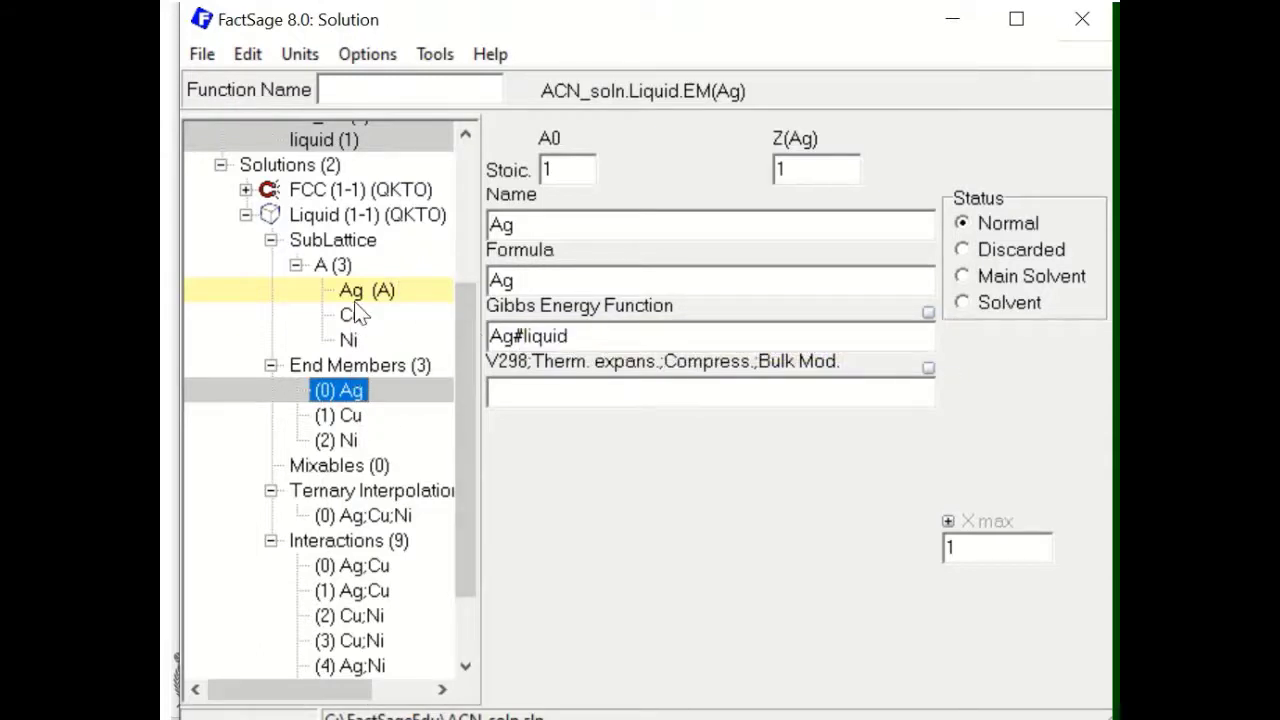
{"action": "left_click", "coordinate": [350, 422]}
{"action": "left_click", "coordinate": [346, 449]}
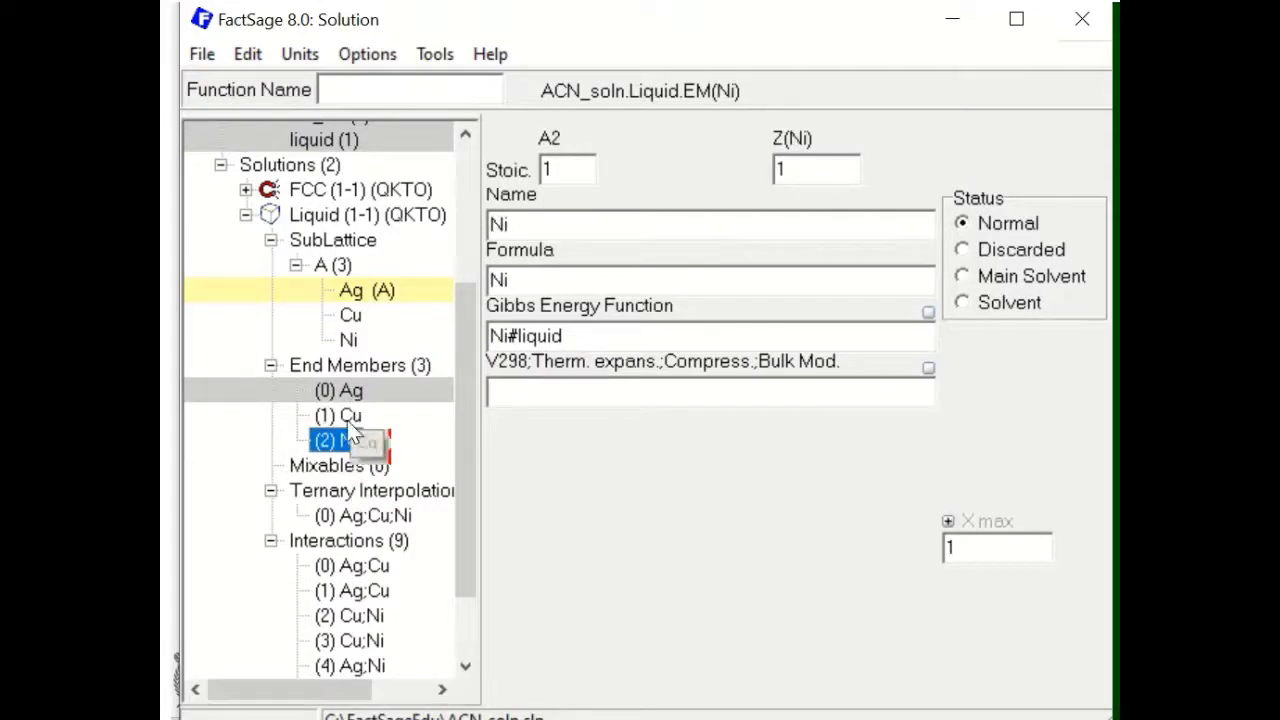
{"action": "left_click_drag", "start_coordinate": [350, 315], "coordinate": [370, 452]}
Step: Show the Bragg-Williams GE choices, such as Redlich-Kister, for the Liquid solution's Ag and Cu pair, and view its first Ag;Cu interaction
{"action": "scroll", "coordinate": [356, 448], "scroll_direction": "down", "scroll_amount": 1}
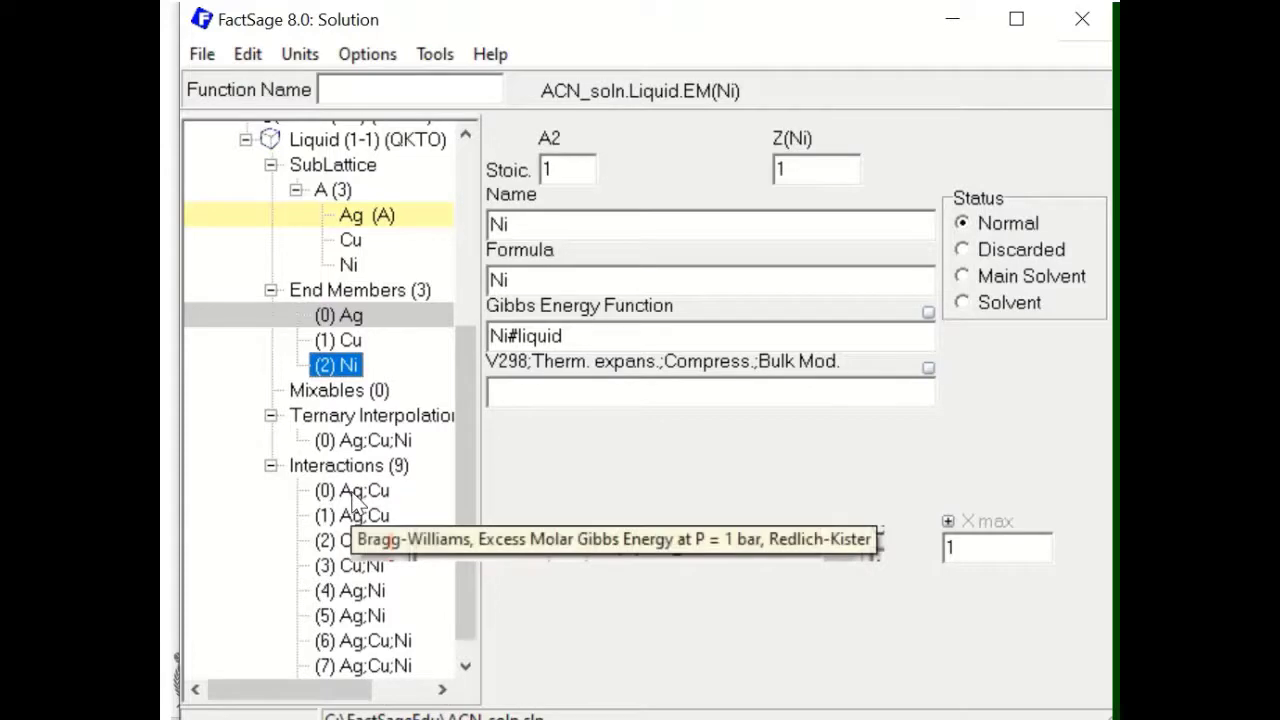
{"action": "left_click", "coordinate": [358, 222]}
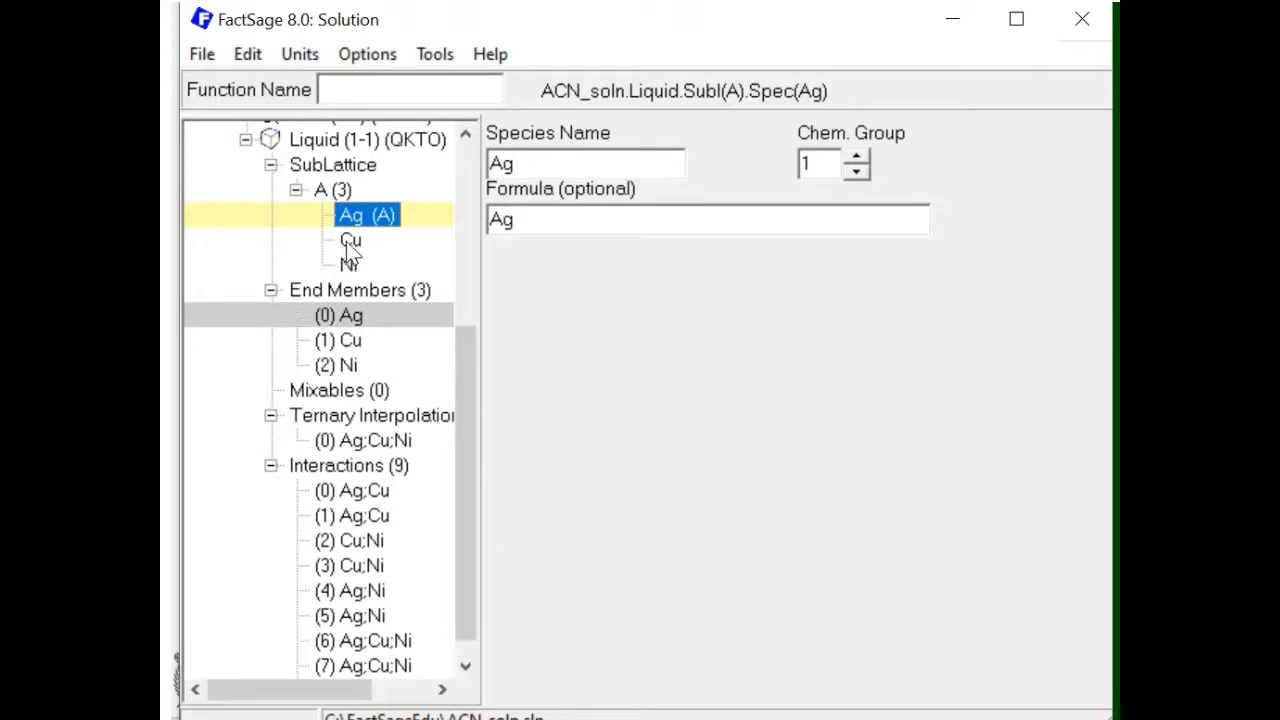
{"action": "left_click", "coordinate": [350, 241]}
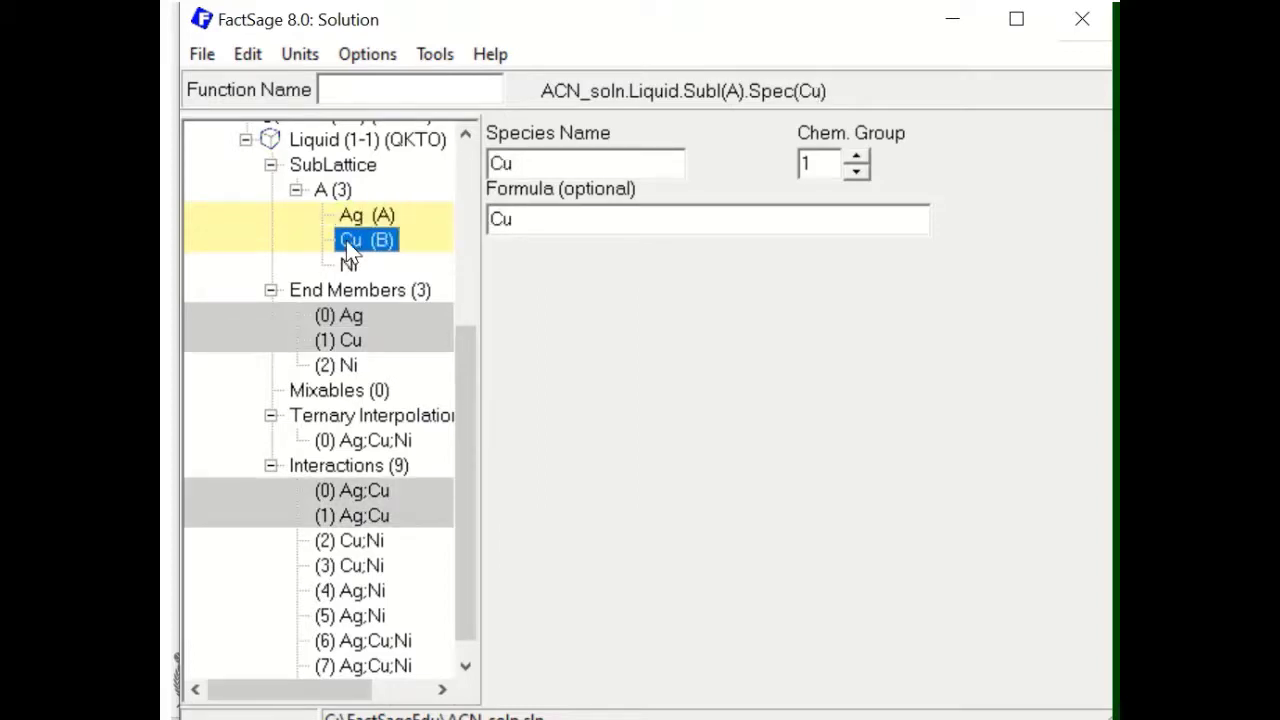
{"action": "right_click", "coordinate": [355, 250]}
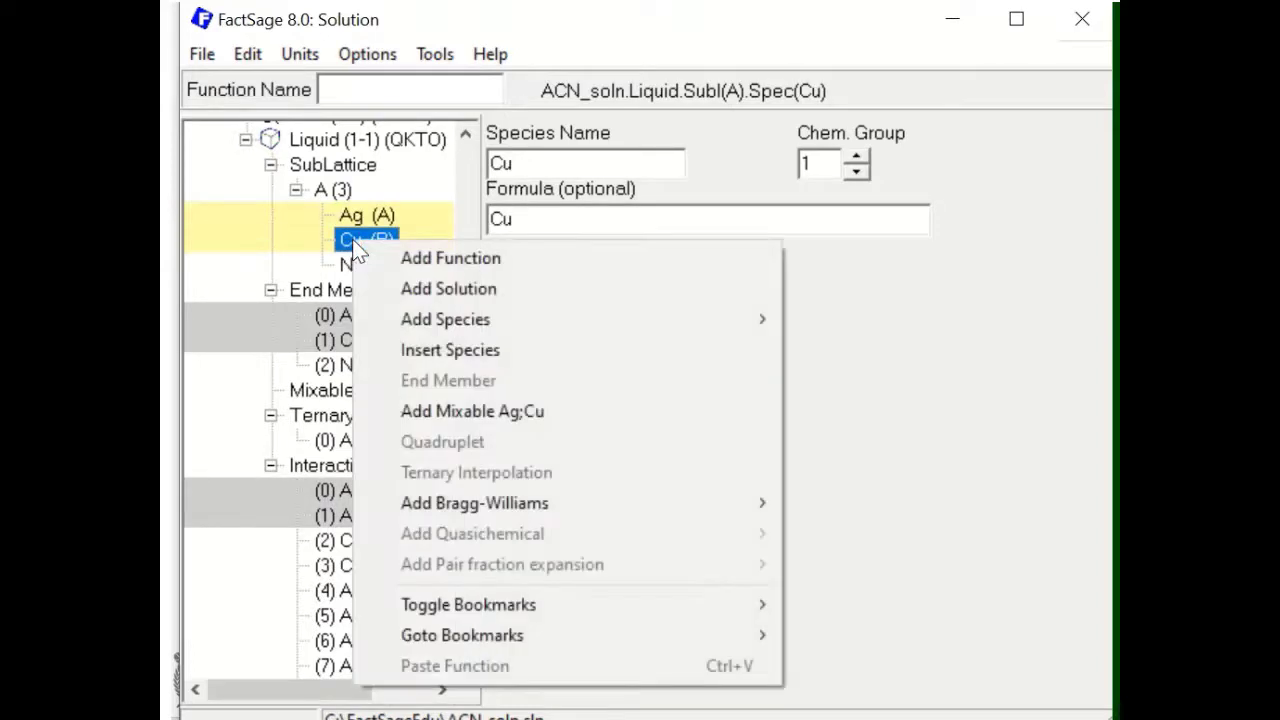
{"action": "mouse_move", "coordinate": [488, 319]}
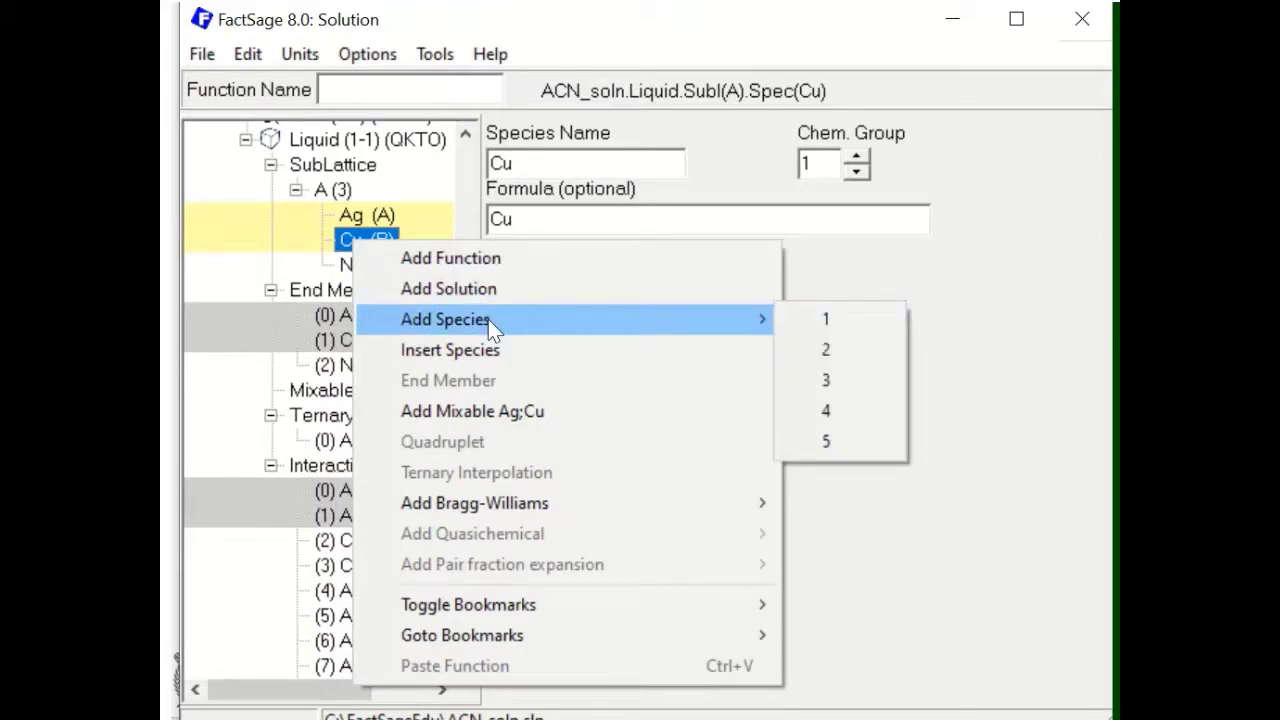
{"action": "mouse_move", "coordinate": [548, 505]}
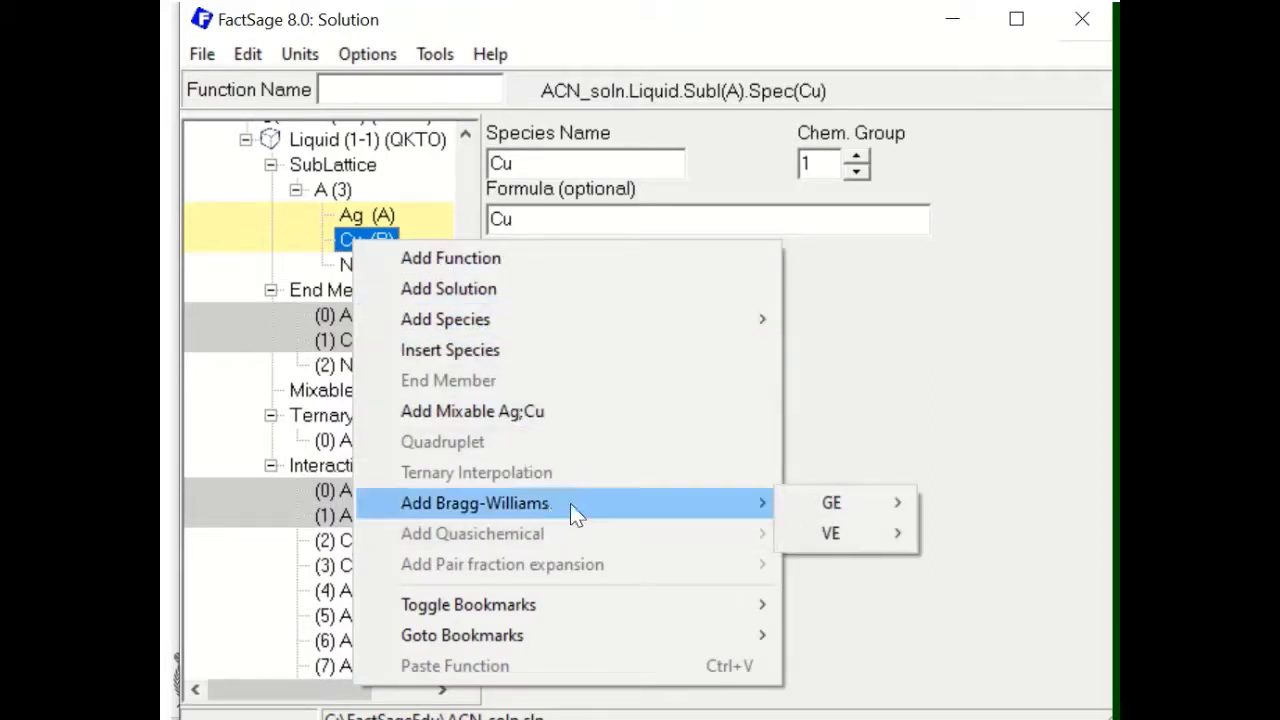
{"action": "mouse_move", "coordinate": [836, 504]}
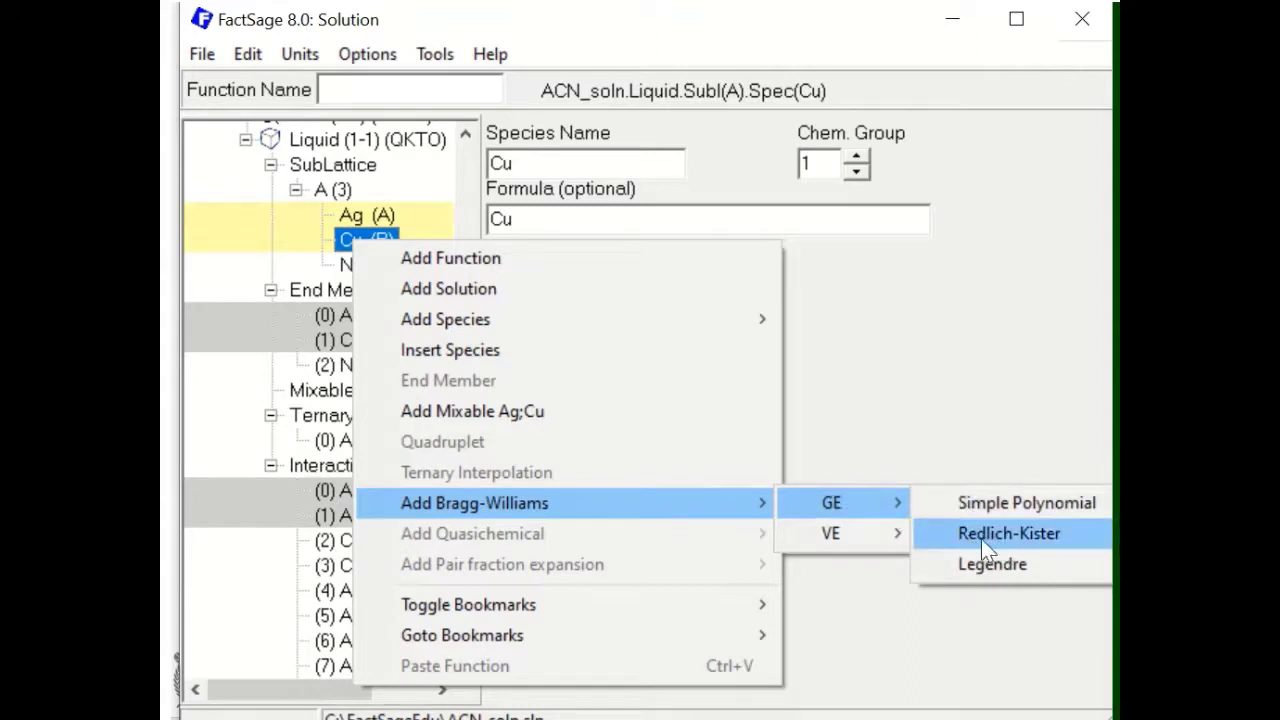
{"action": "left_click", "coordinate": [920, 336]}
{"action": "left_click", "coordinate": [352, 490]}
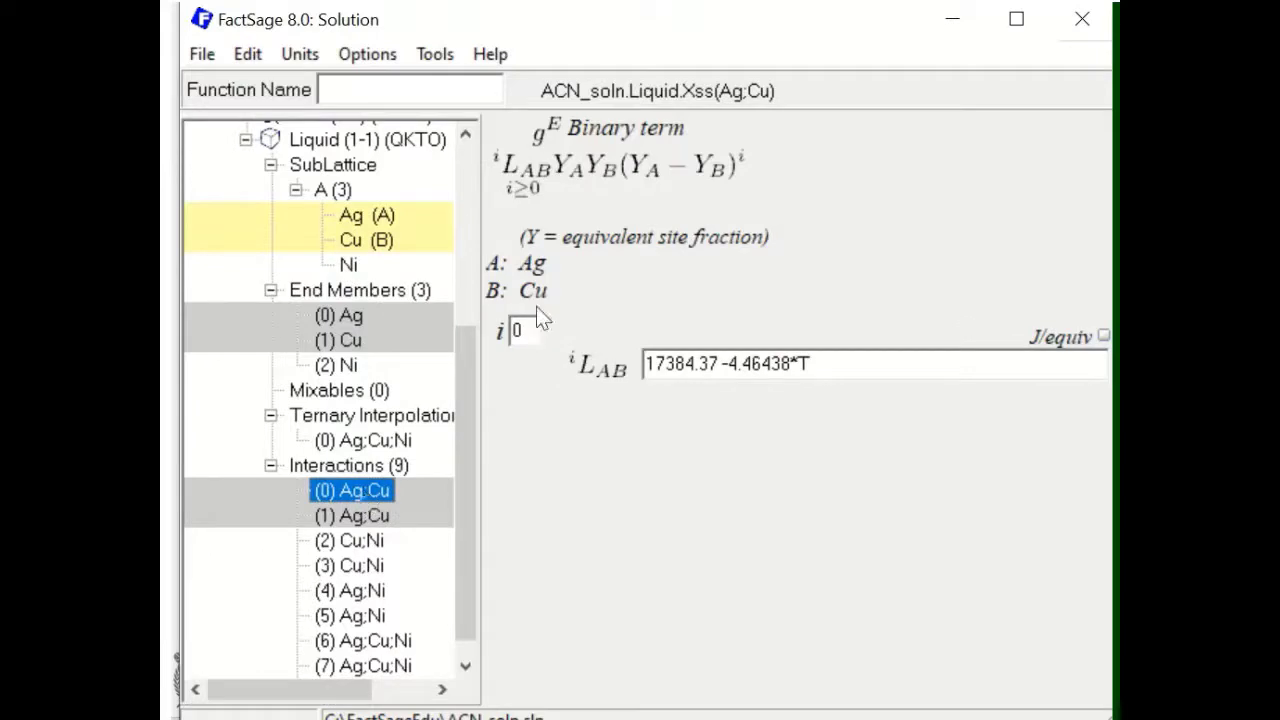
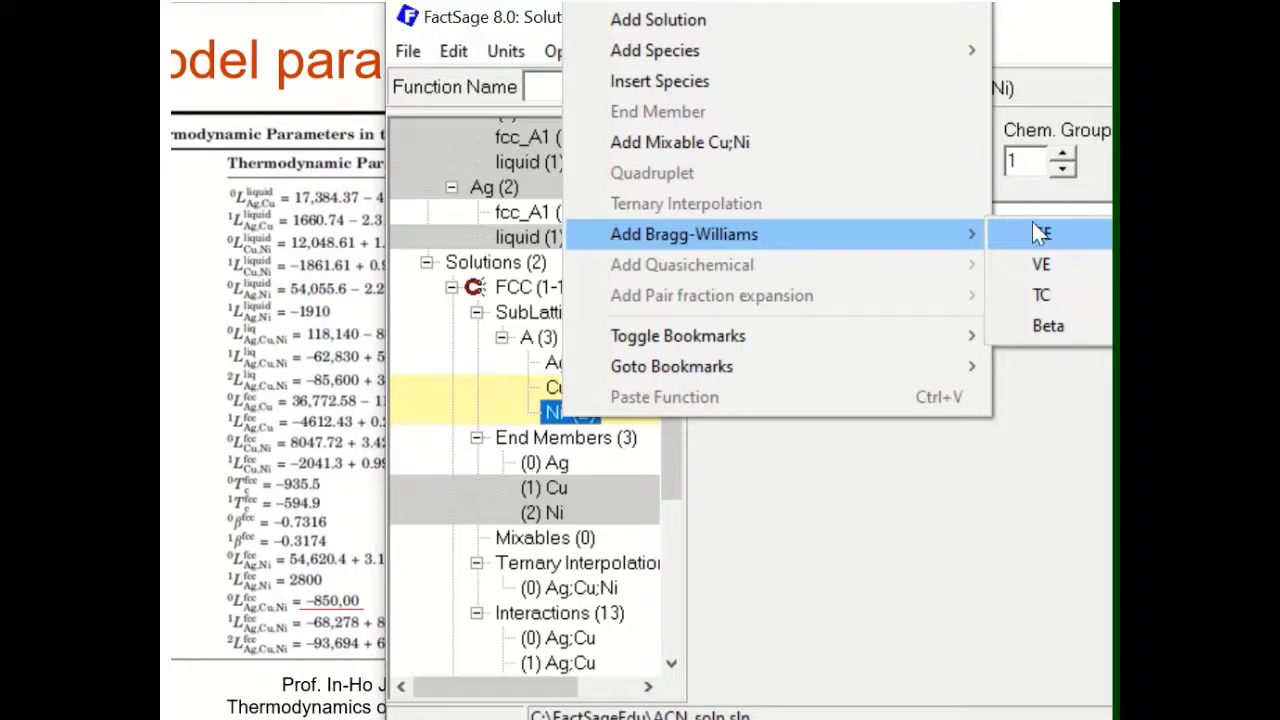
Step: Show the Bragg-Williams GE, VE, TC and Beta interaction choices for the Cu and Ni pair of the FCC solution
{"action": "left_click_drag", "start_coordinate": [484, 25], "coordinate": [313, 33]}
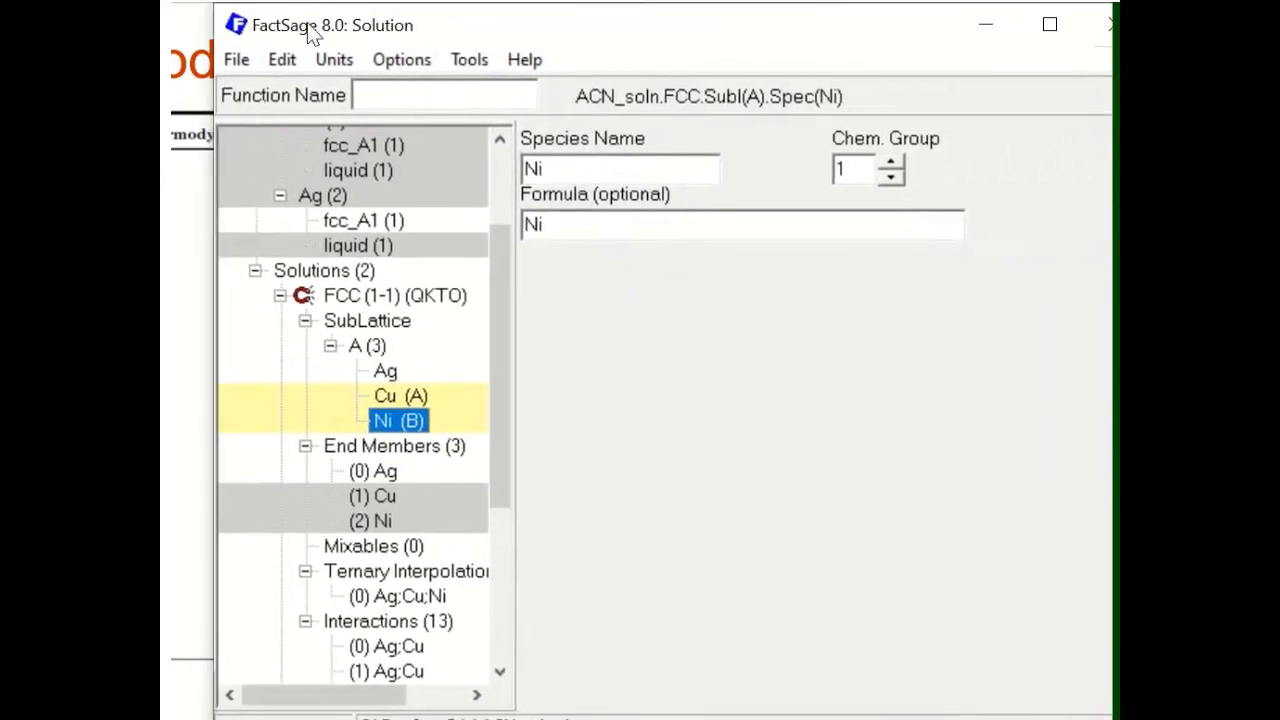
{"action": "right_click", "coordinate": [395, 421]}
{"action": "mouse_move", "coordinate": [524, 357]}
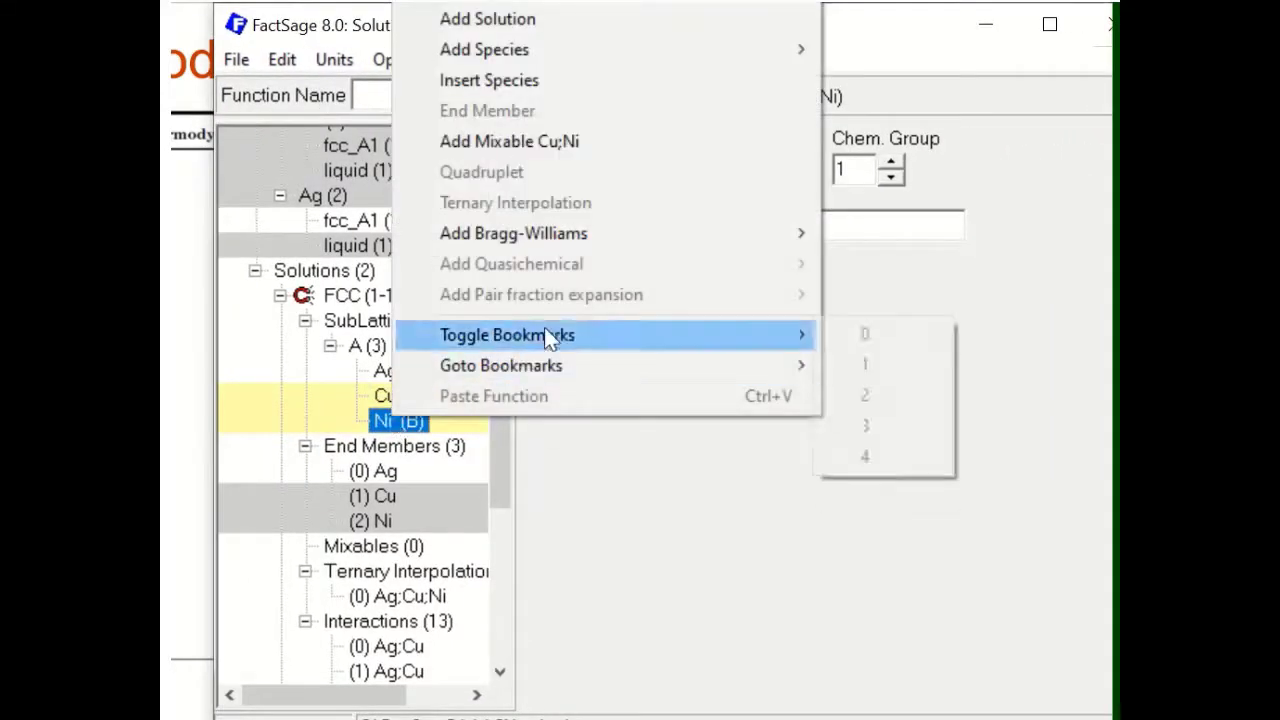
{"action": "mouse_move", "coordinate": [684, 233]}
{"action": "mouse_move", "coordinate": [880, 232]}
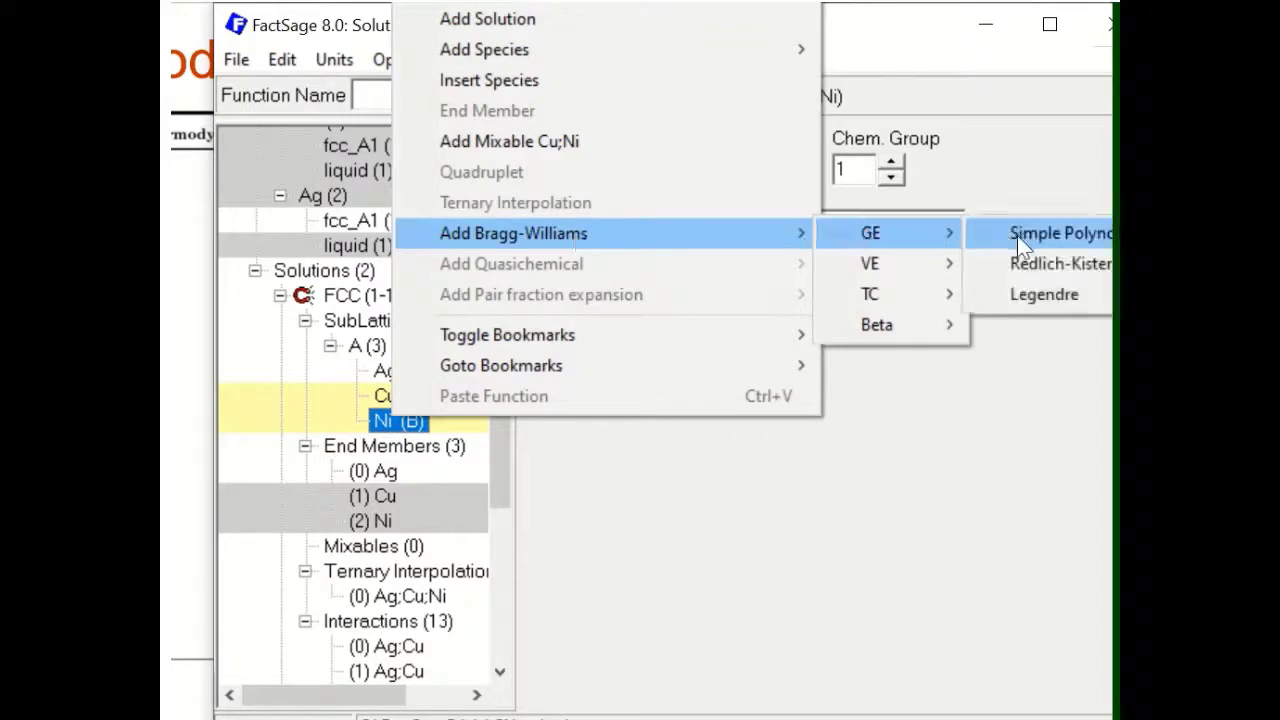
{"action": "mouse_move", "coordinate": [892, 295]}
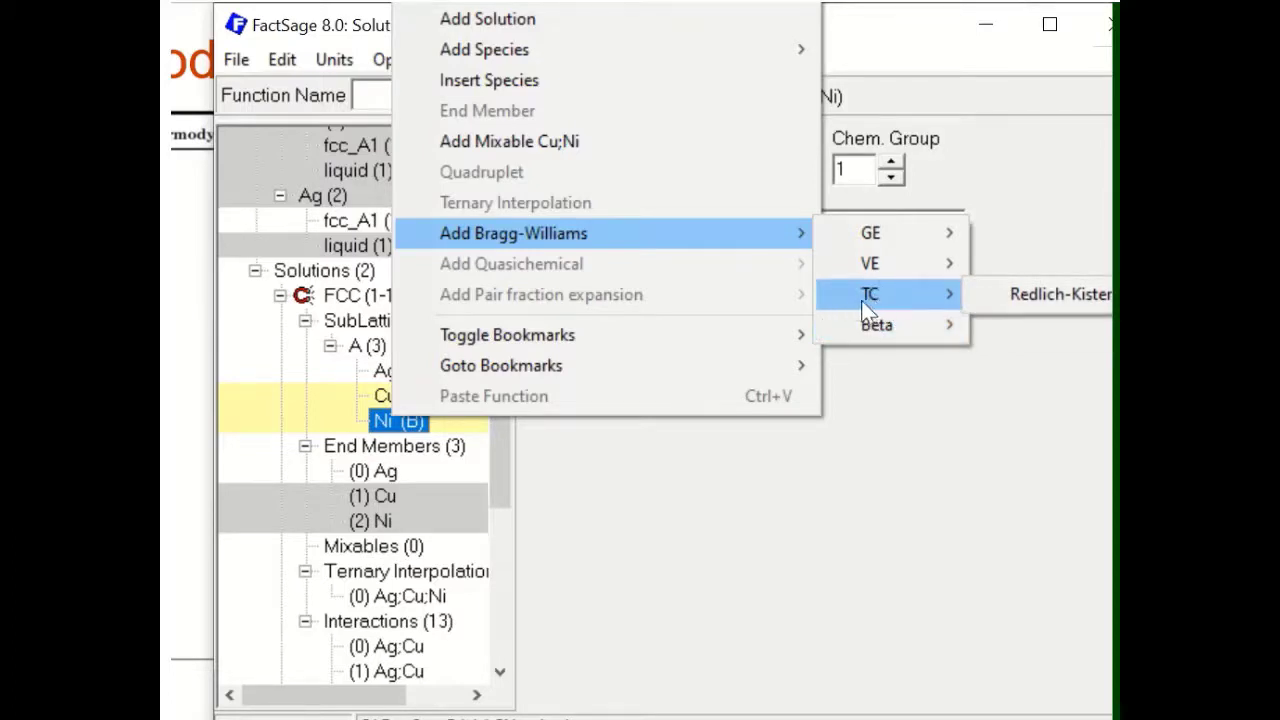
{"action": "mouse_move", "coordinate": [881, 325]}
{"action": "left_click", "coordinate": [900, 487]}
Step: Check the order and constant of the two Curie temperature binary terms among the FCC solution's Cu;Ni interactions
{"action": "scroll", "coordinate": [508, 585], "scroll_direction": "down", "scroll_amount": 4}
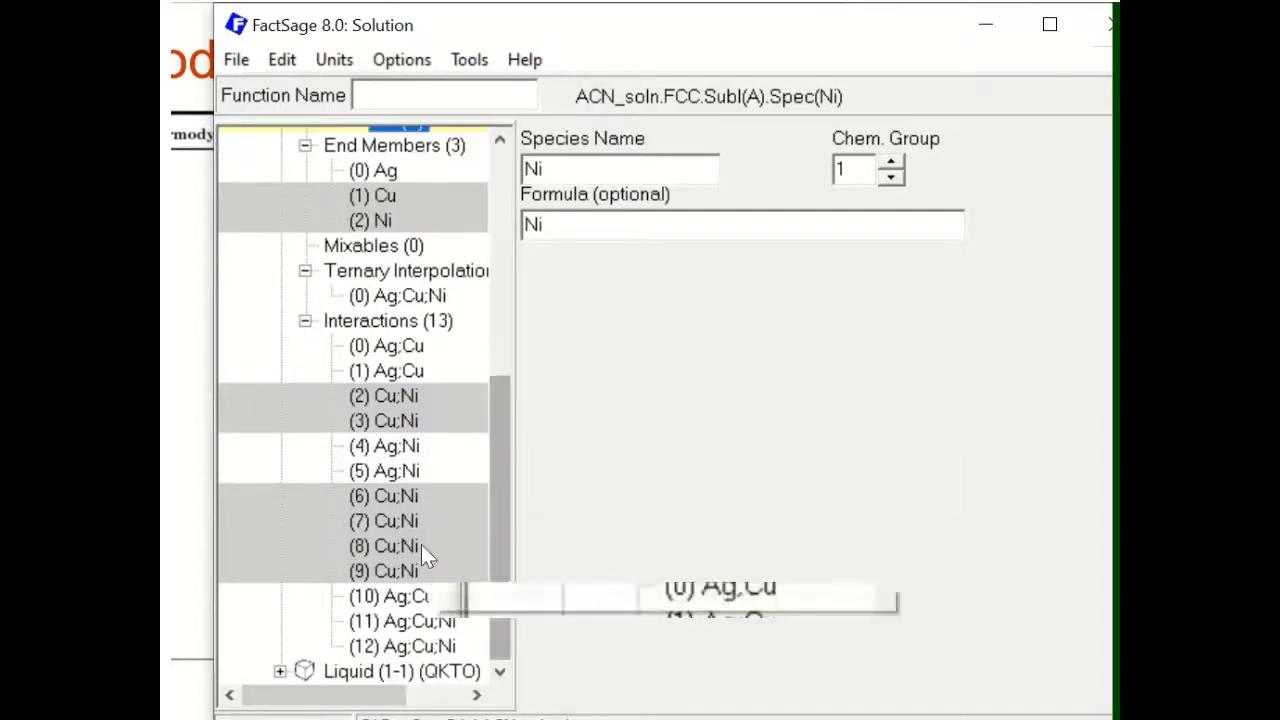
{"action": "left_click", "coordinate": [400, 497]}
{"action": "left_click", "coordinate": [400, 521]}
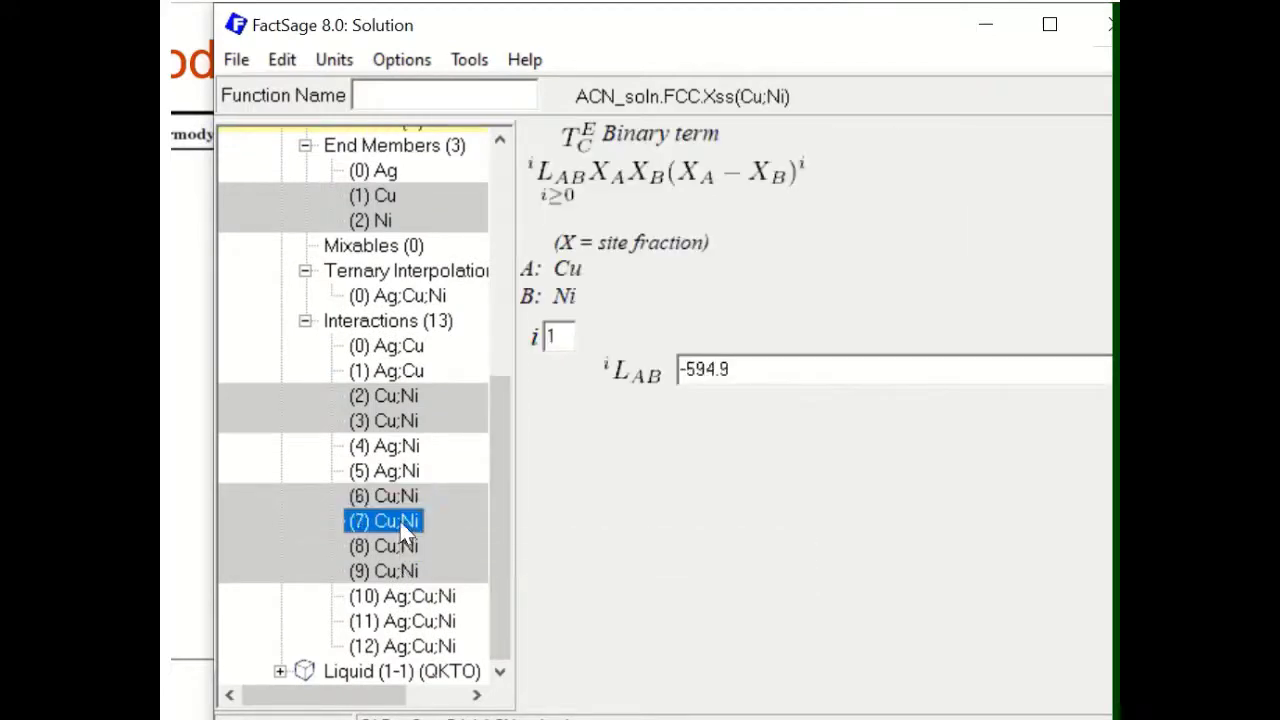
{"action": "left_click", "coordinate": [397, 499]}
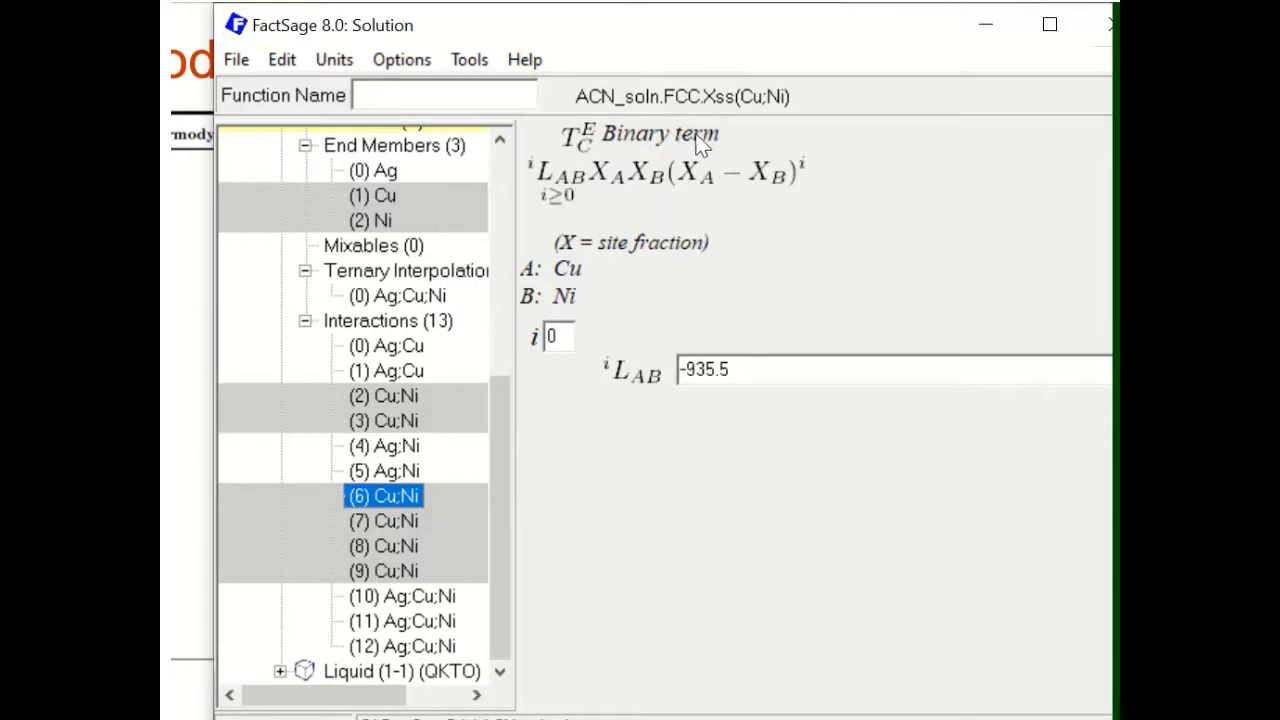
{"action": "key", "text": "Tab"}
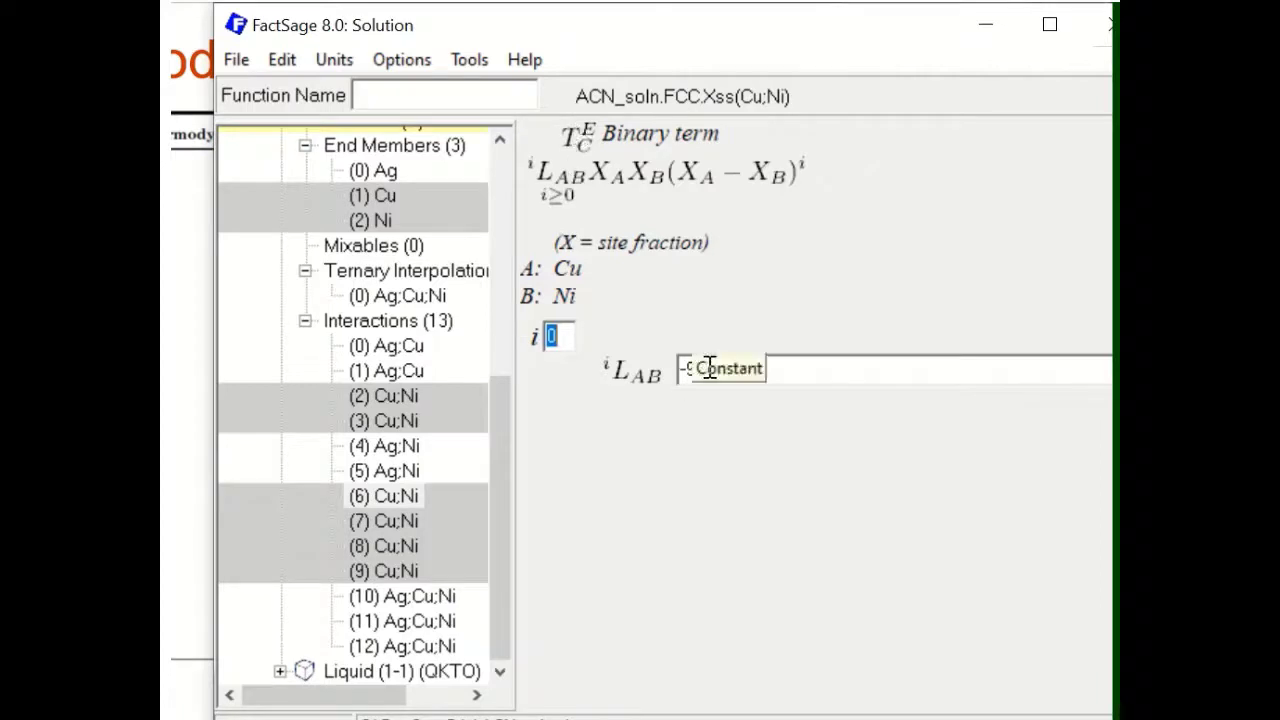
Step: Compare the FCC solution's Cu;Ni interactions (7) to (9), covering TC and beta terms, with the published parameter table
{"action": "left_click_drag", "start_coordinate": [490, 35], "coordinate": [641, 39]}
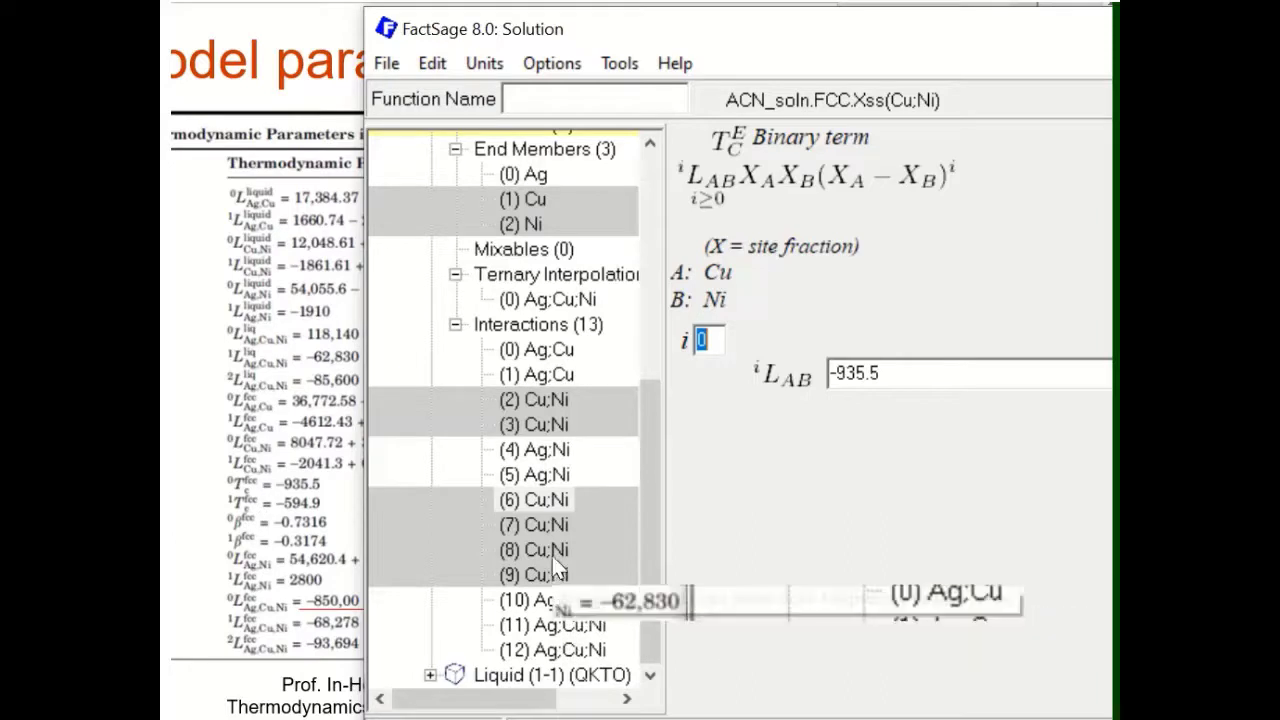
{"action": "left_click", "coordinate": [541, 524]}
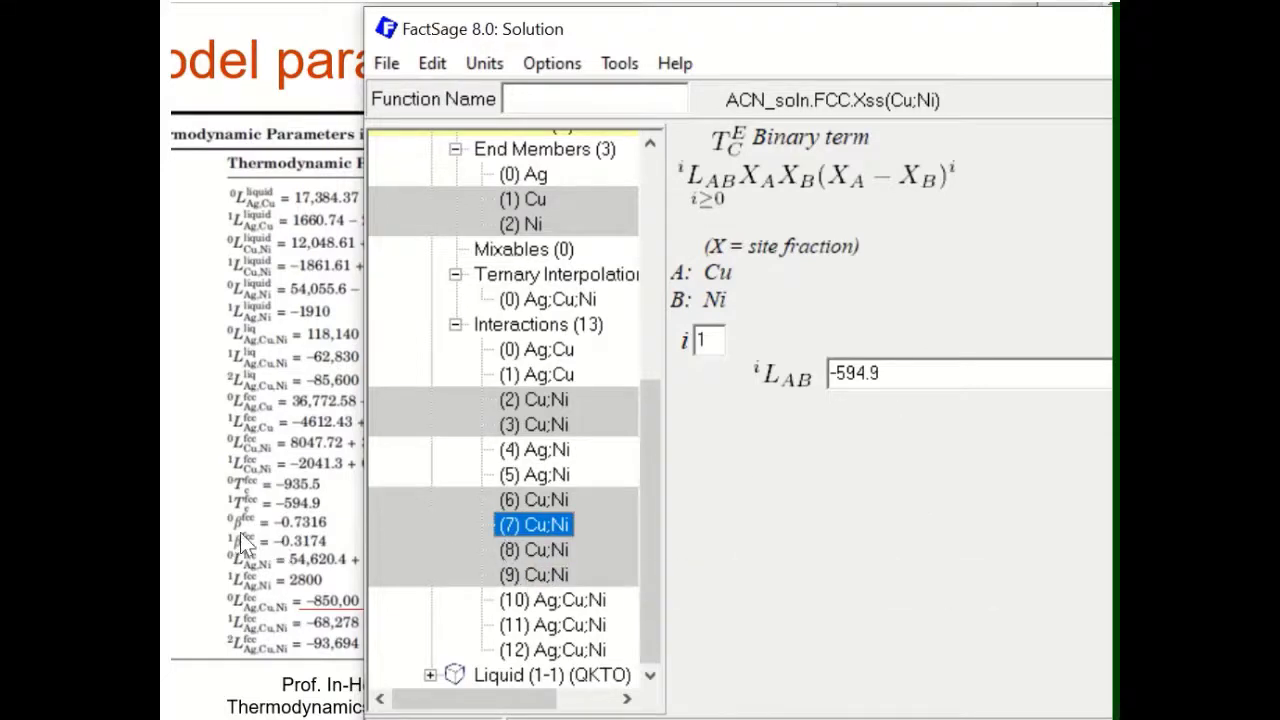
{"action": "left_click", "coordinate": [540, 549]}
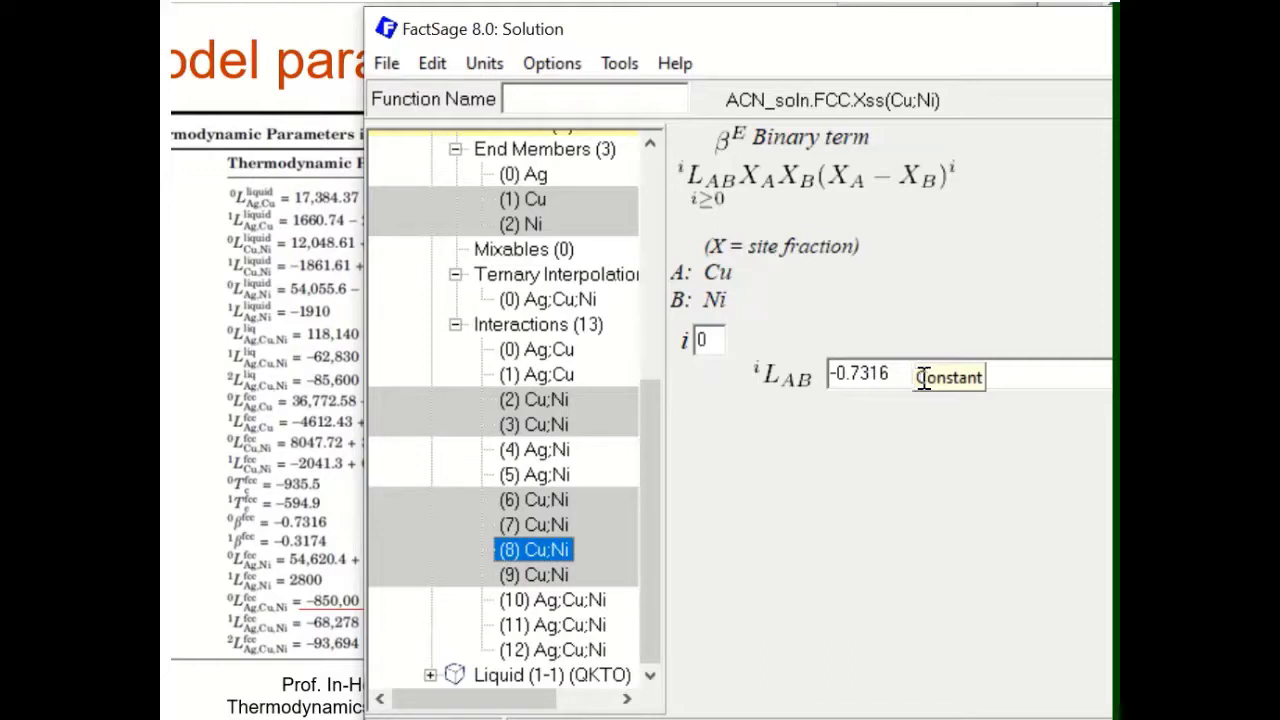
{"action": "left_click", "coordinate": [560, 575]}
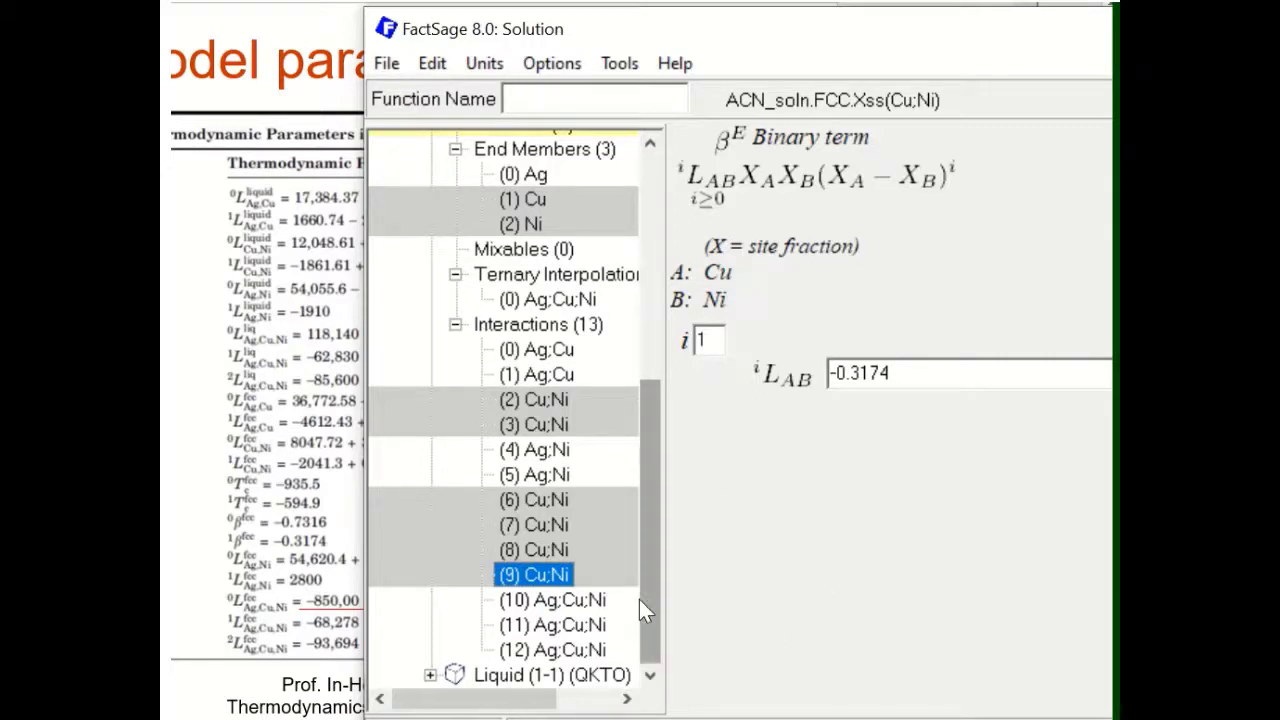
Step: Go through the FCC solution's four magnetic Cu;Ni interactions (6) to (9) again, distinguishing the TC terms from the beta terms
{"action": "left_click", "coordinate": [548, 503]}
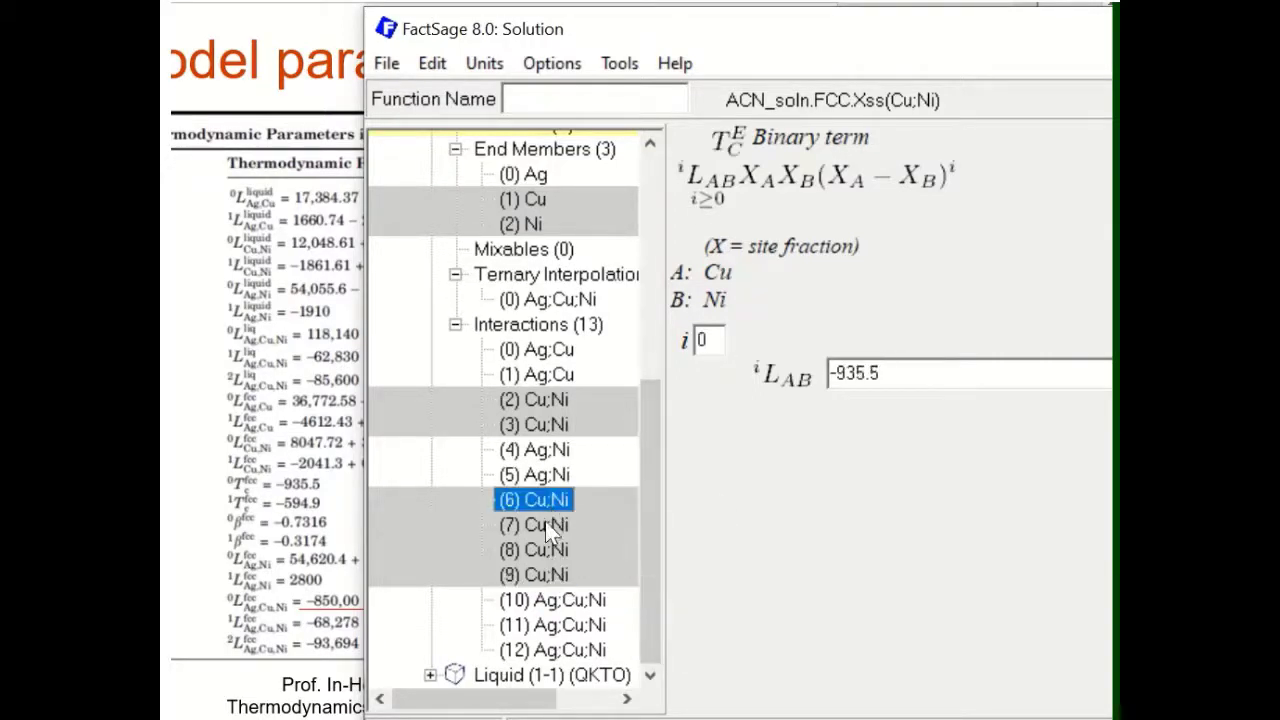
{"action": "key", "text": "Down"}
{"action": "key", "text": "Down"}
{"action": "key", "text": "Down"}
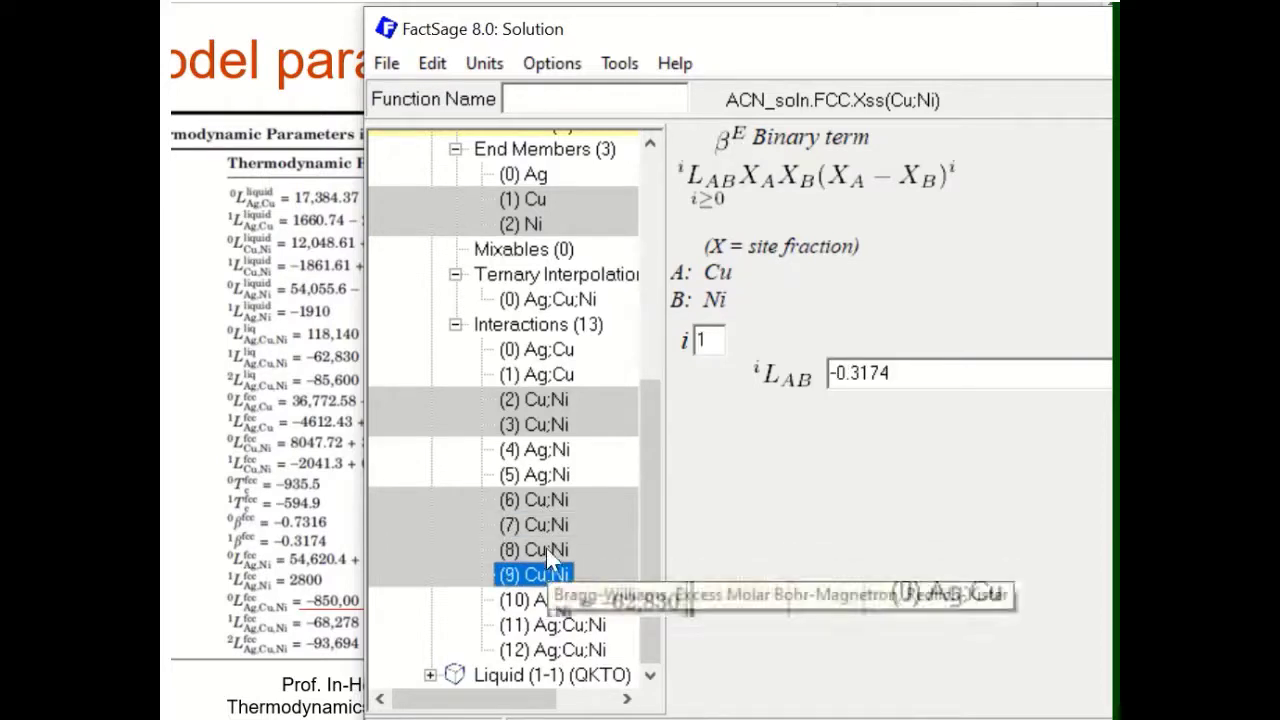
{"action": "left_click", "coordinate": [546, 530]}
{"action": "left_click", "coordinate": [546, 500]}
{"action": "left_click", "coordinate": [557, 551]}
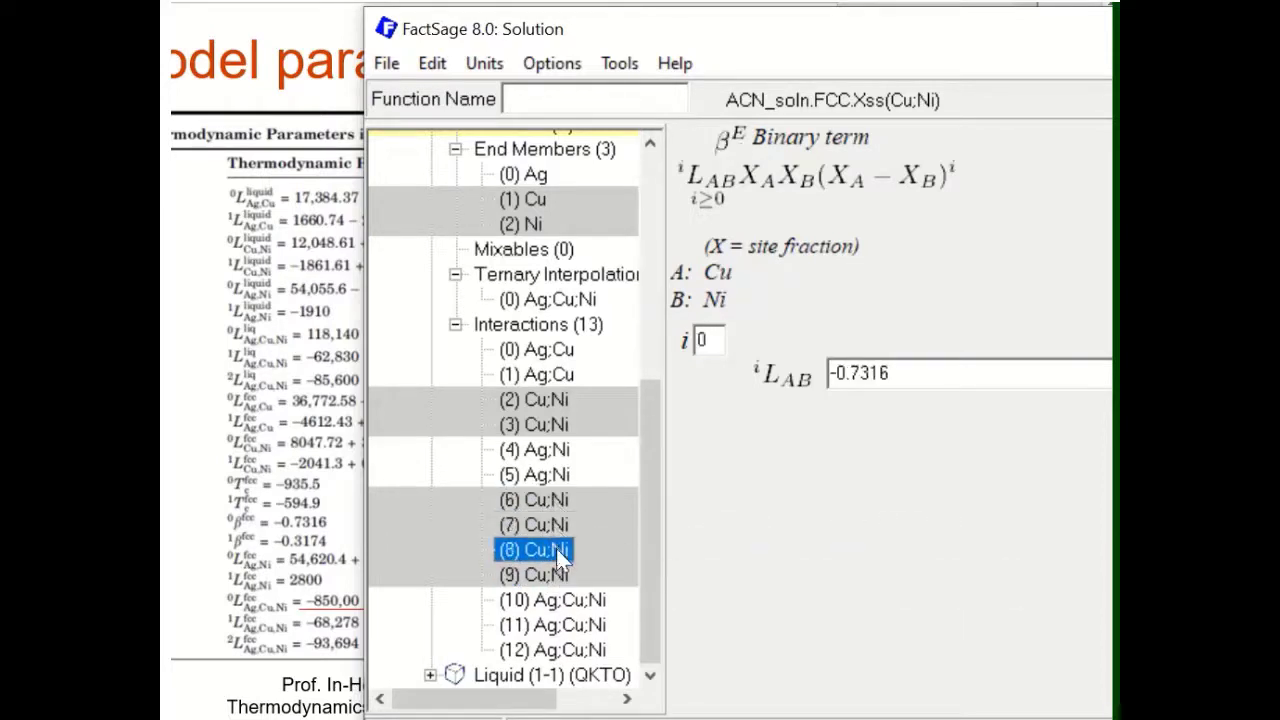
{"action": "key", "text": "Down"}
{"action": "left_click", "coordinate": [546, 500]}
{"action": "left_click", "coordinate": [548, 528]}
{"action": "left_click", "coordinate": [555, 549]}
{"action": "left_click", "coordinate": [555, 572]}
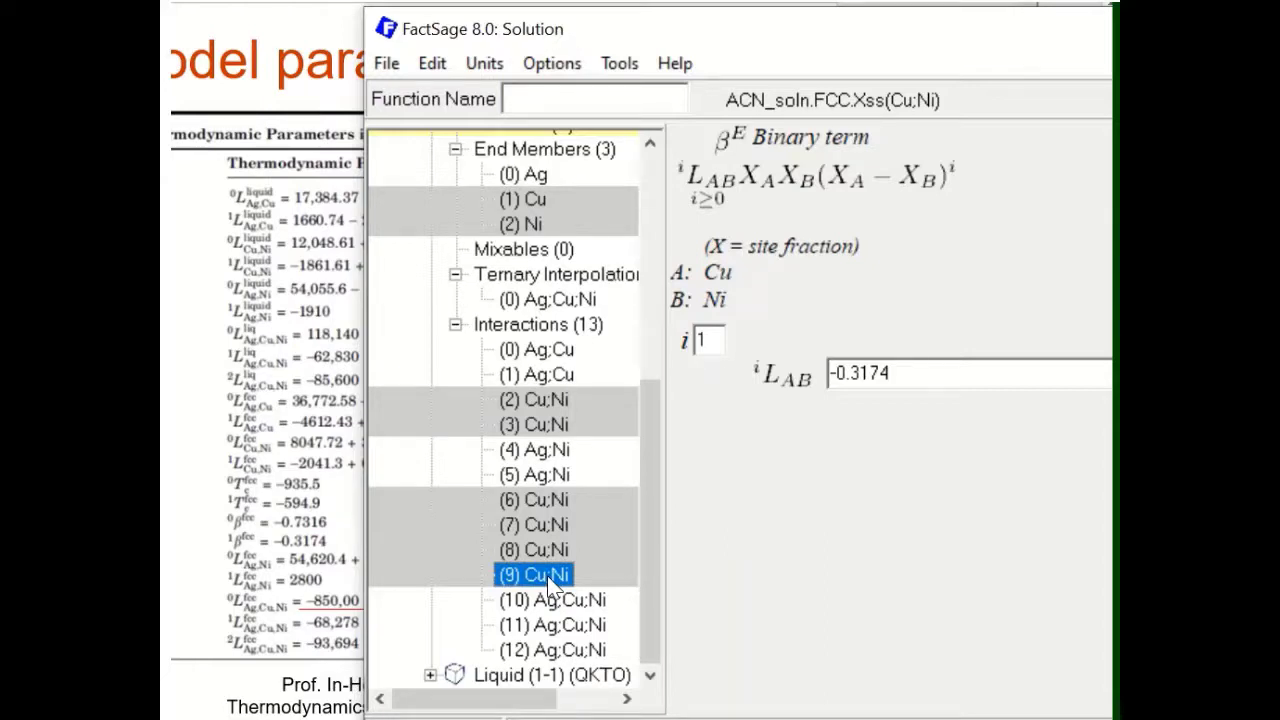
{"action": "mouse_move", "coordinate": [550, 585]}
{"action": "left_mouse_down"}
{"action": "mouse_move", "coordinate": [557, 513]}
{"action": "mouse_move", "coordinate": [563, 570]}
{"action": "left_mouse_up"}
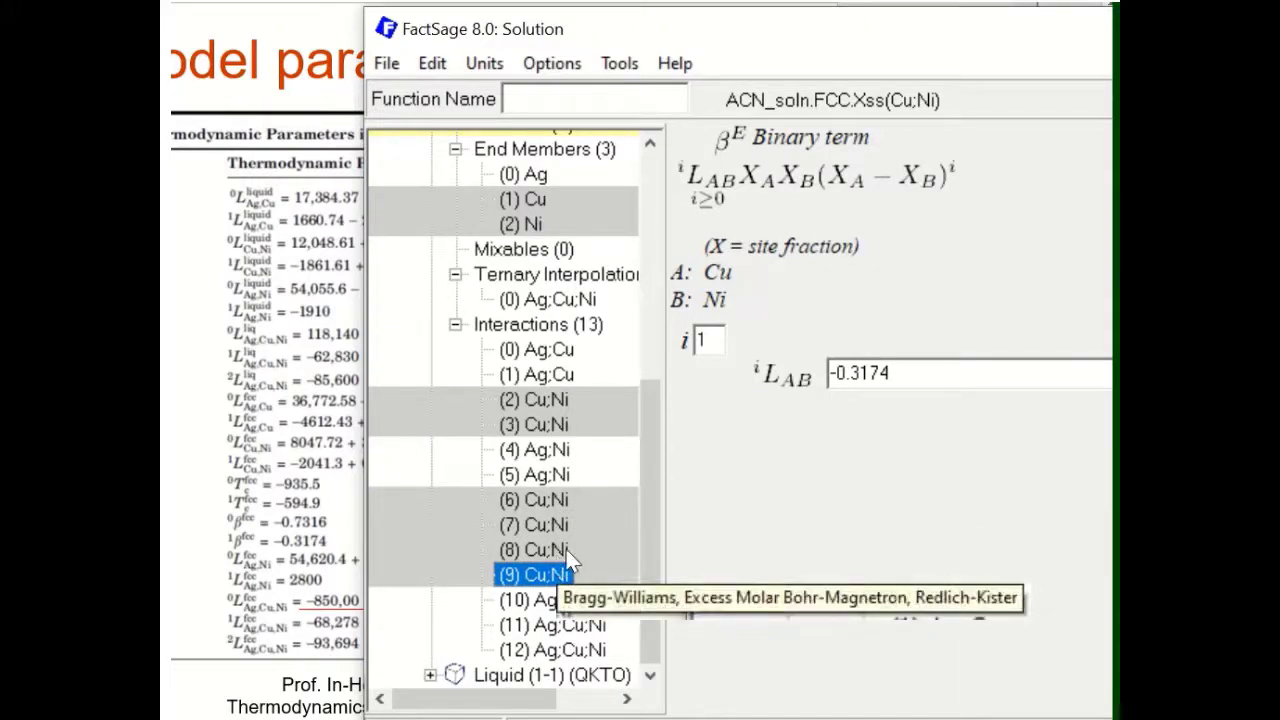
Step: Save the ACN_soln database and show the option for adding it to the database pool
{"action": "left_click_drag", "start_coordinate": [651, 31], "coordinate": [503, 23]}
{"action": "scroll", "coordinate": [231, 201], "scroll_direction": "up", "scroll_amount": 4}
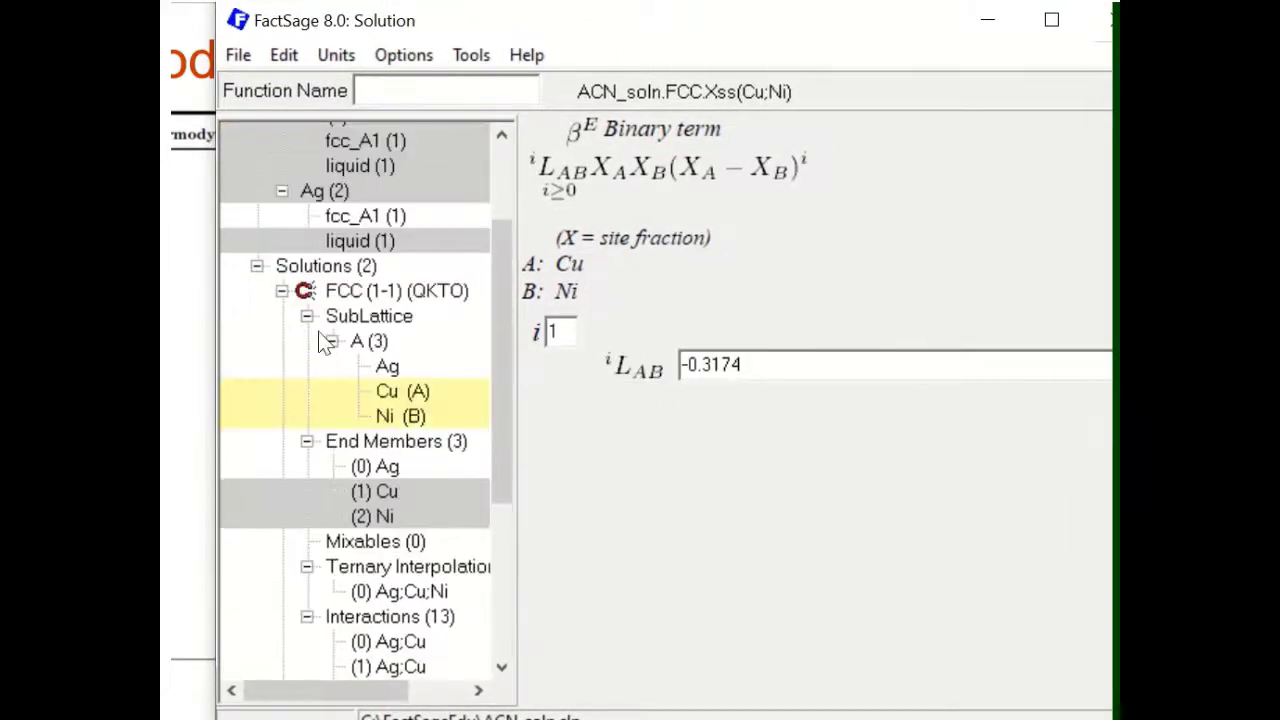
{"action": "left_click", "coordinate": [238, 55]}
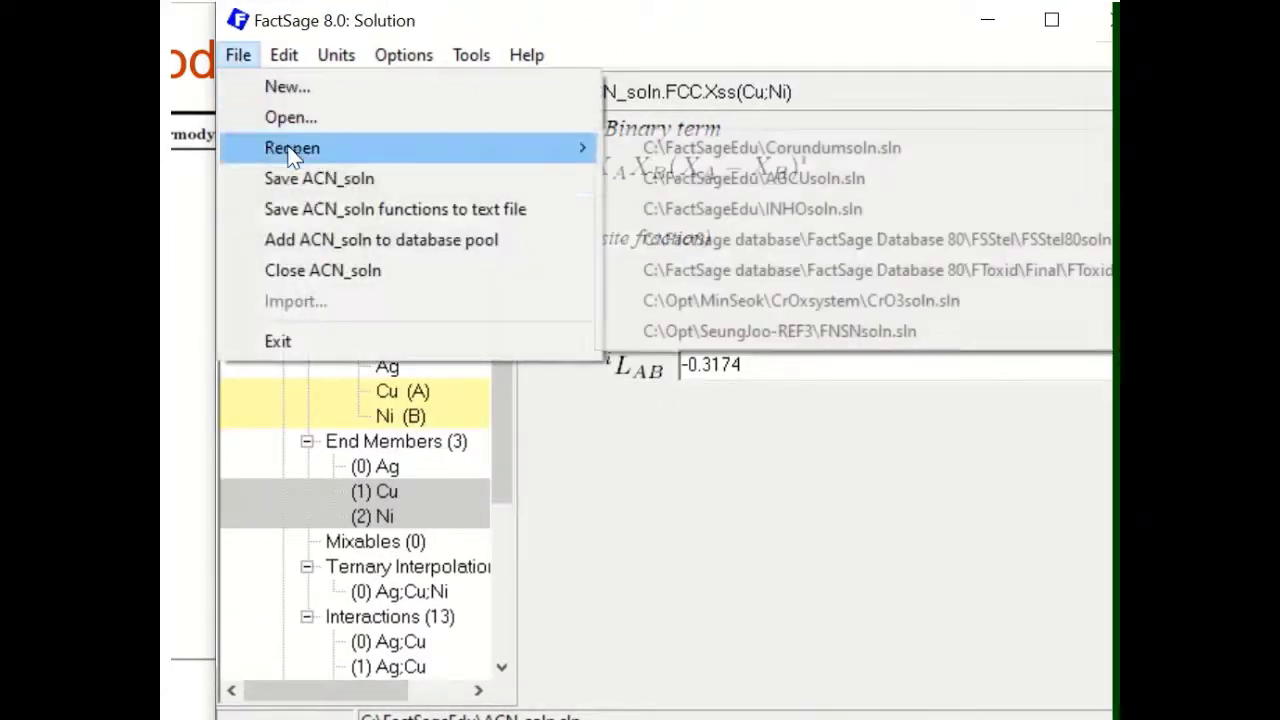
{"action": "left_click", "coordinate": [294, 178]}
{"action": "left_click", "coordinate": [238, 55]}
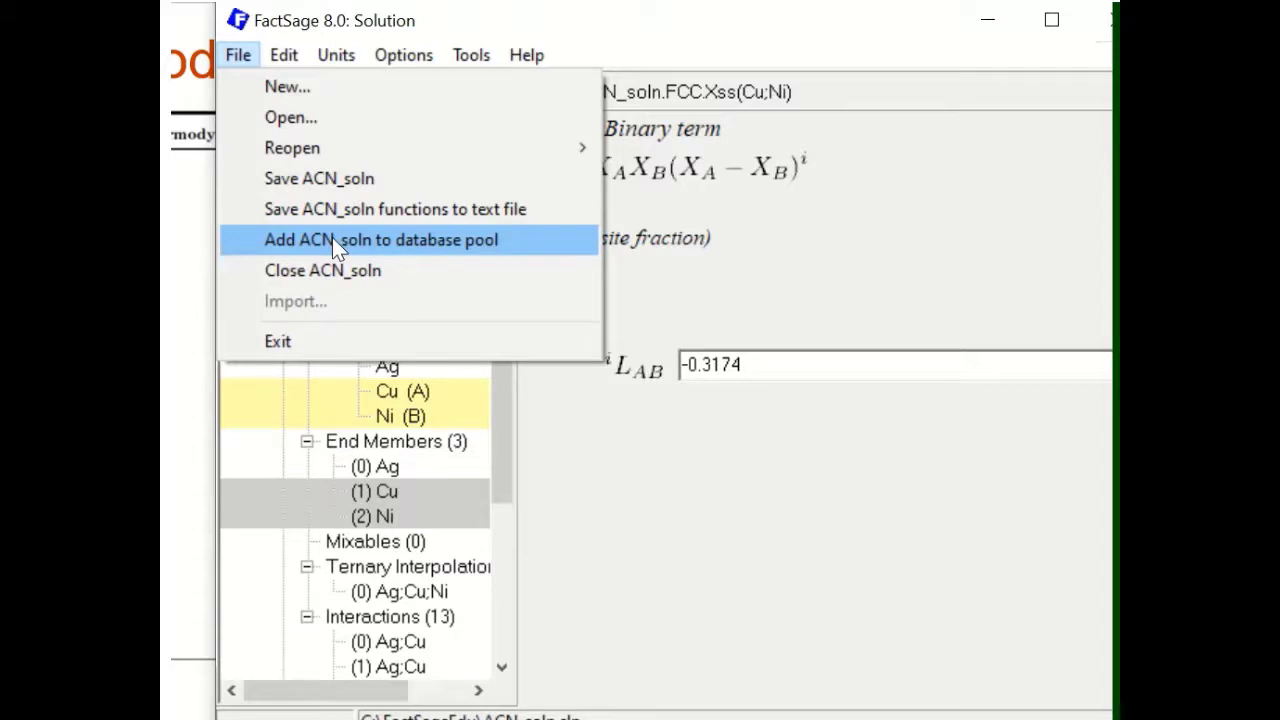
{"action": "left_click", "coordinate": [784, 535]}
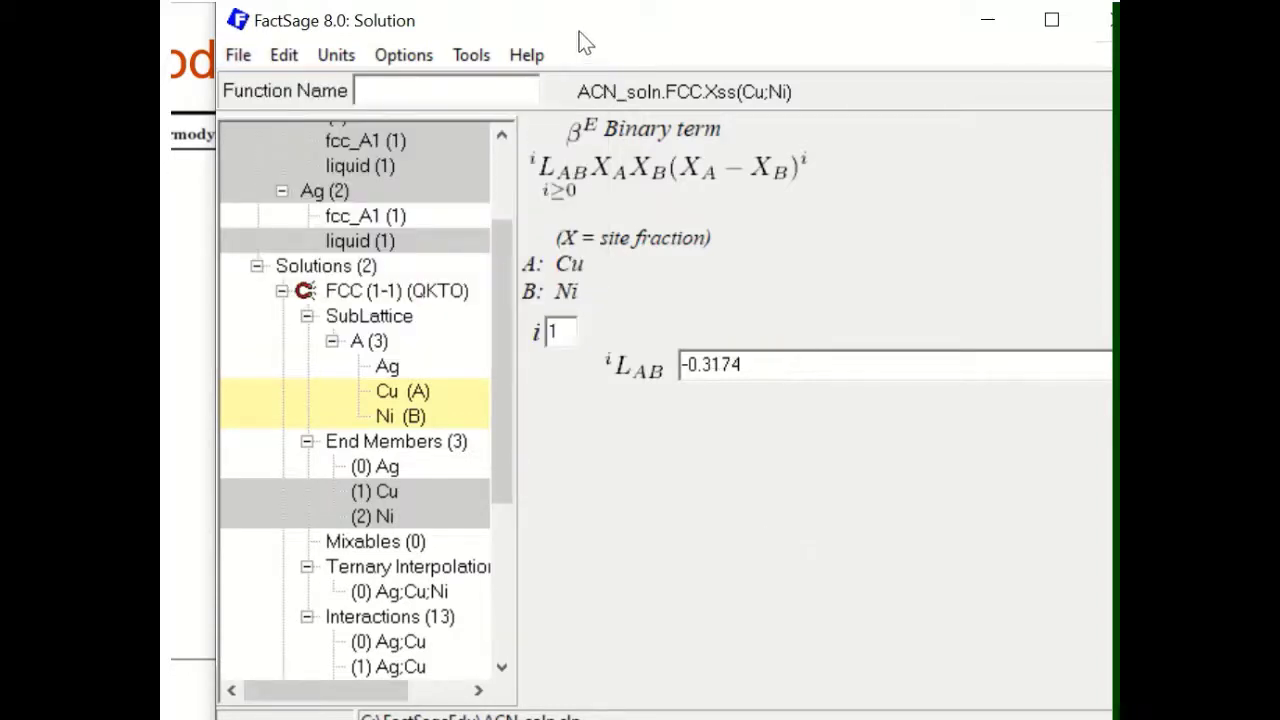
Step: Show the available How to Use documents, including the Solution introduction and the models and examples presentation
{"action": "left_click_drag", "start_coordinate": [577, 31], "coordinate": [541, 30]}
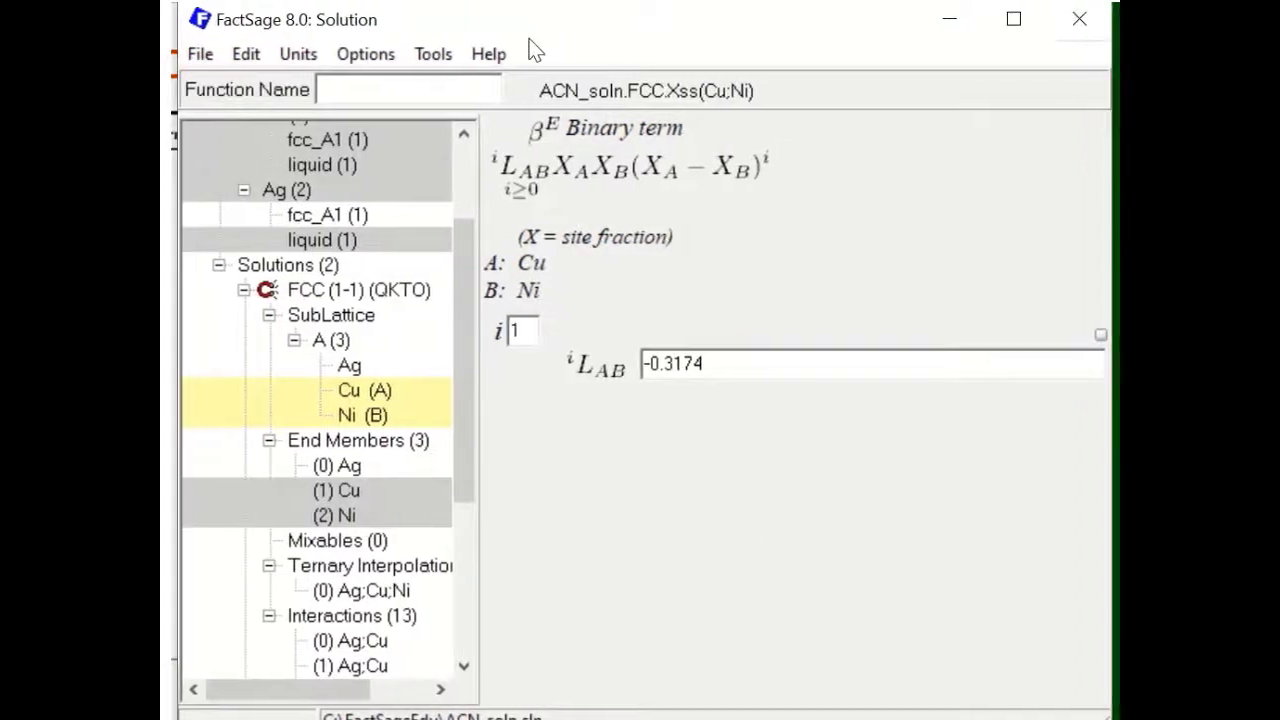
{"action": "scroll", "coordinate": [372, 572], "scroll_direction": "up", "scroll_amount": 2}
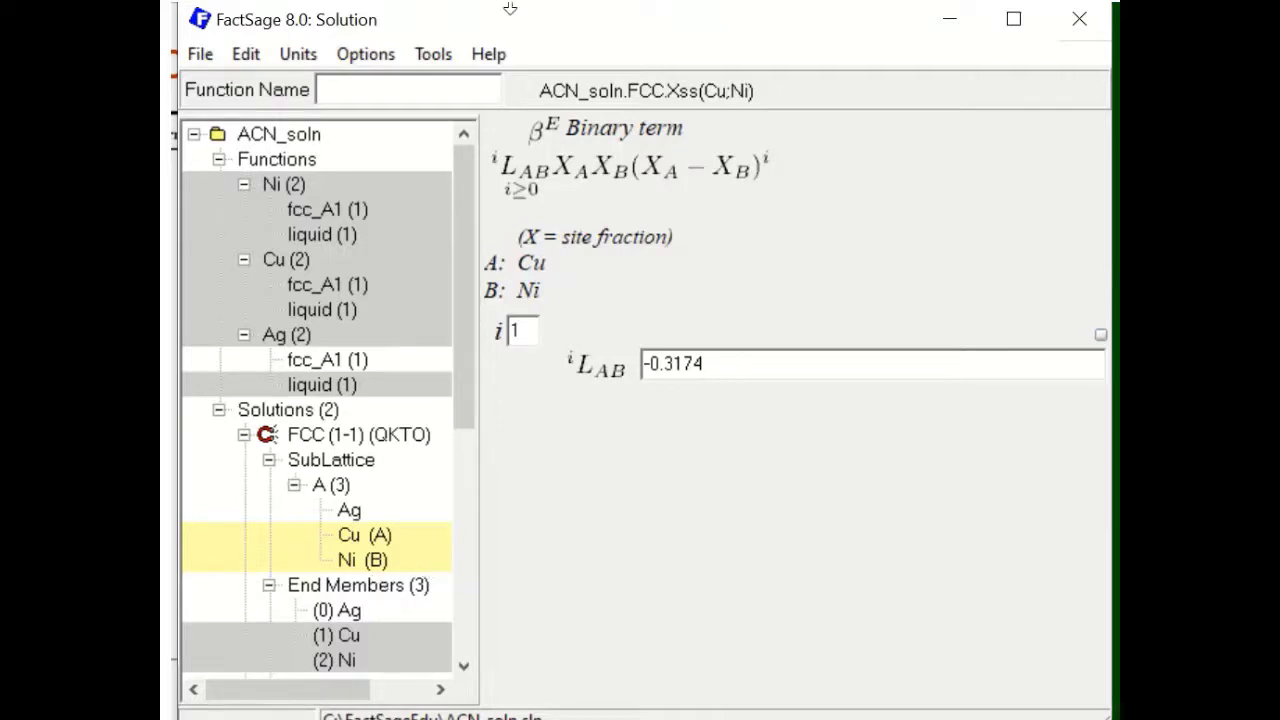
{"action": "left_click", "coordinate": [487, 56]}
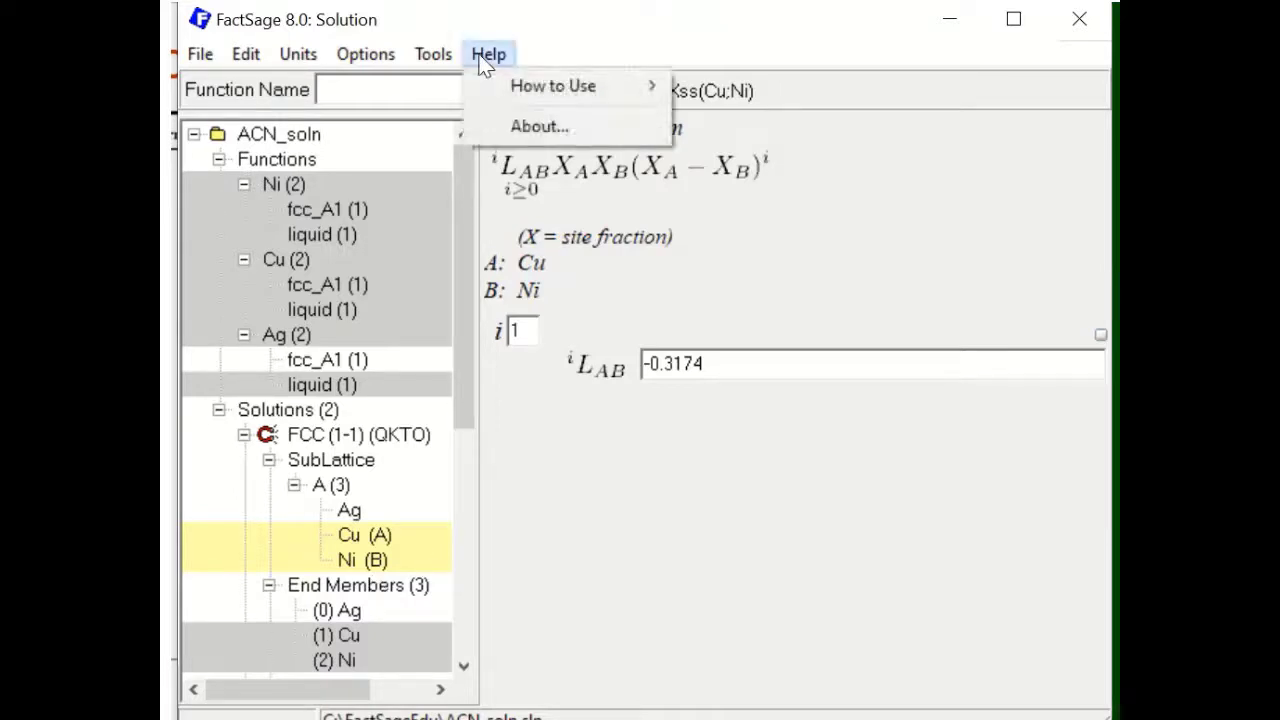
{"action": "left_click", "coordinate": [469, 80]}
{"action": "left_click", "coordinate": [486, 54]}
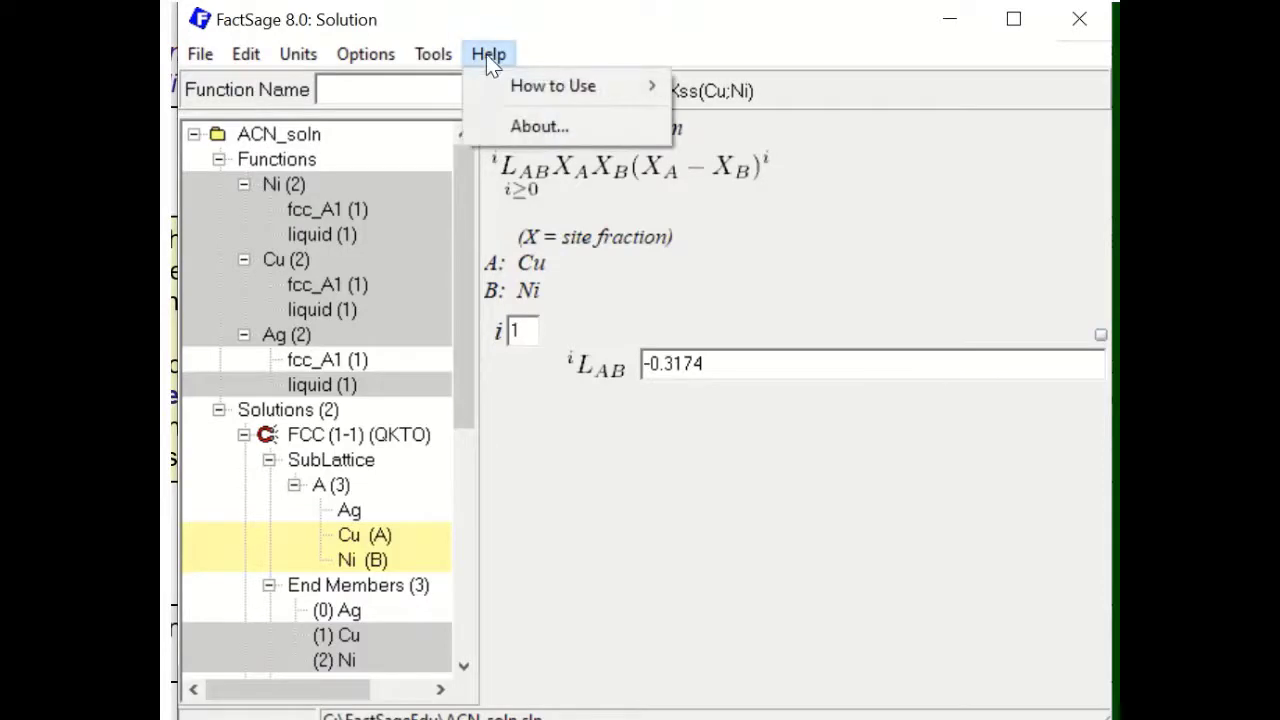
{"action": "mouse_move", "coordinate": [525, 85]}
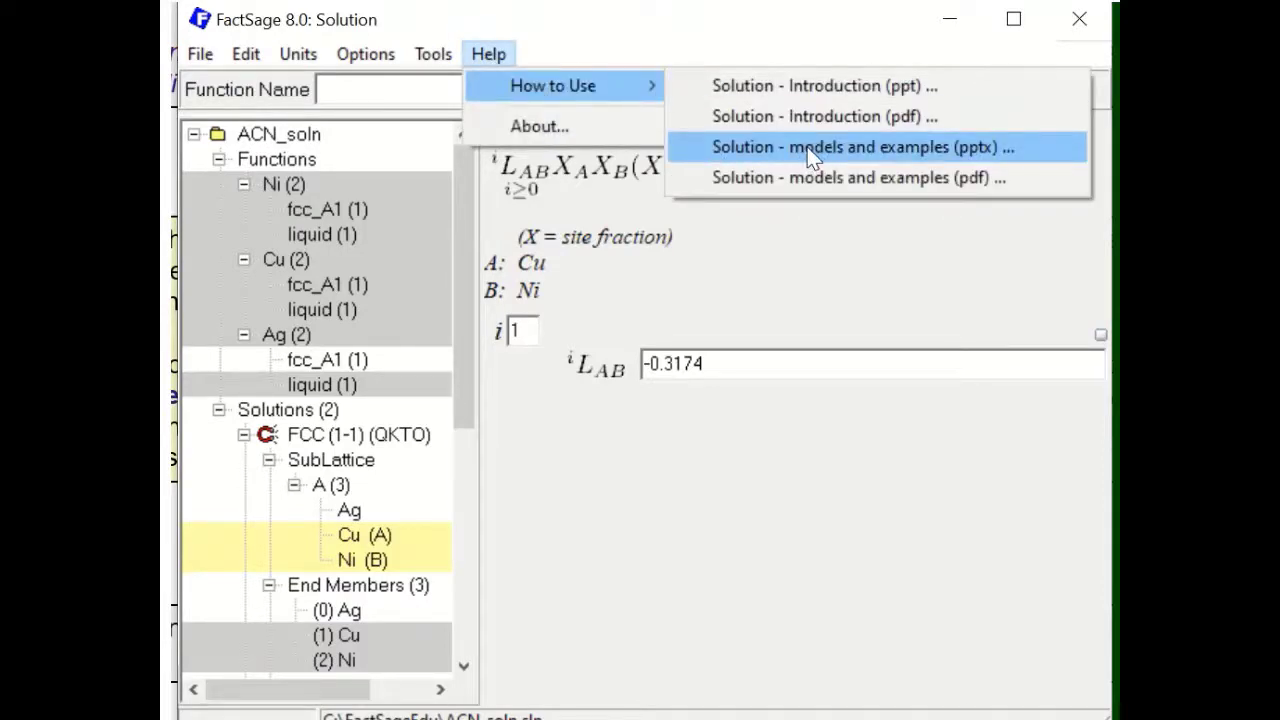
{"action": "left_click", "coordinate": [753, 547]}
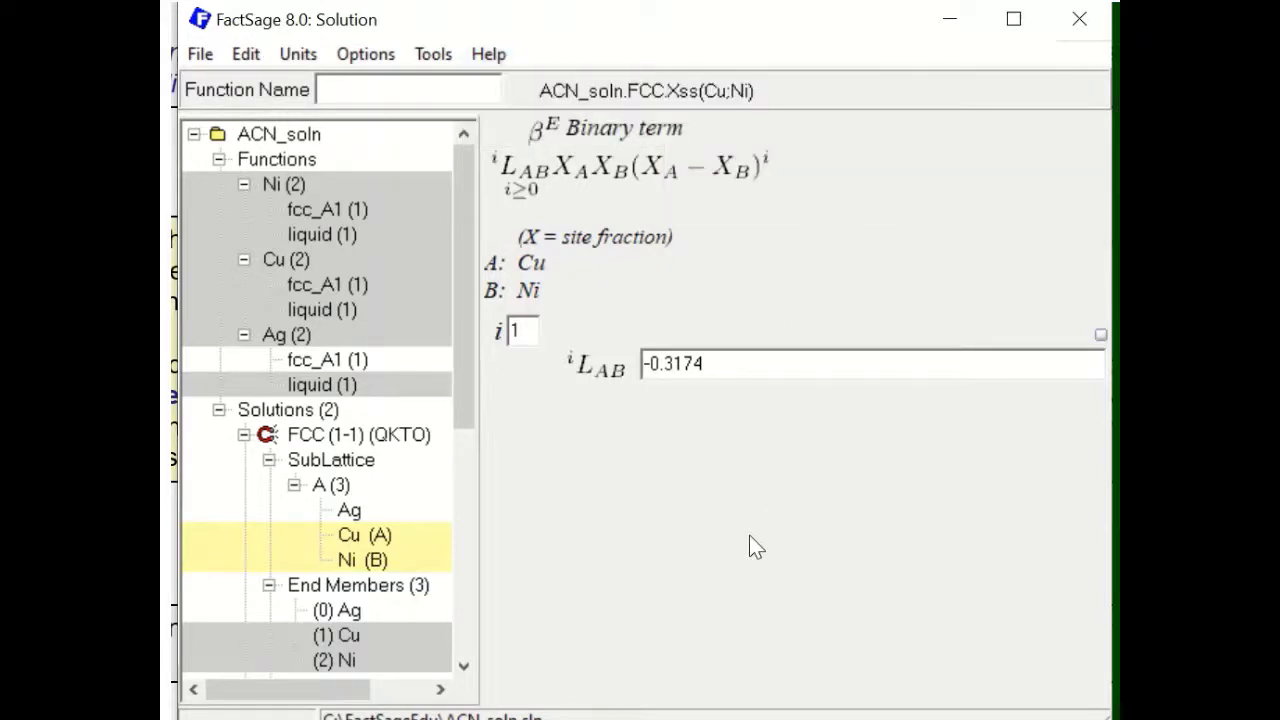